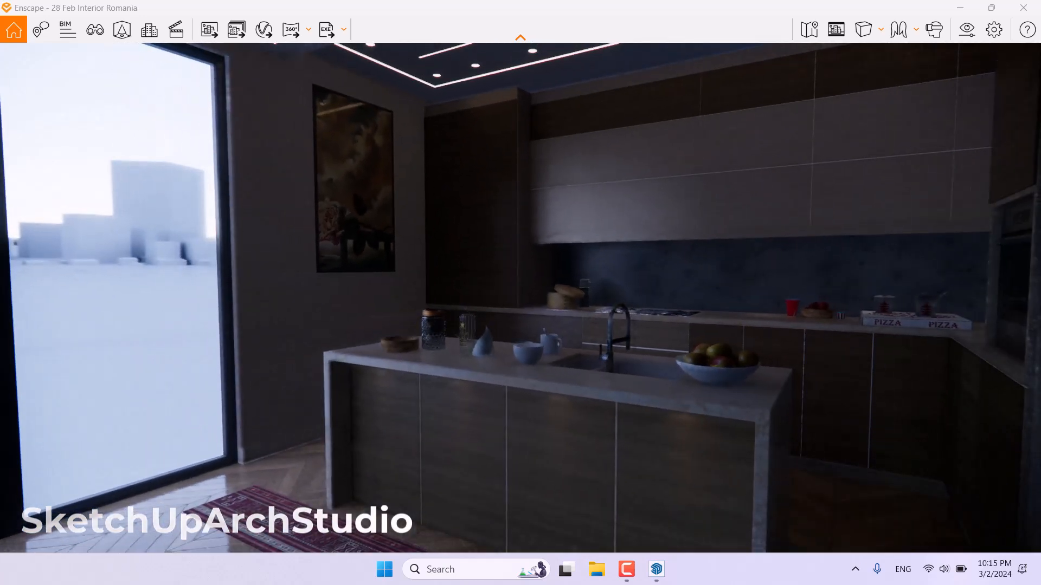
# - Load the saved view Rex 005 in the render window and close the view list
pyautogui.click(95, 29)
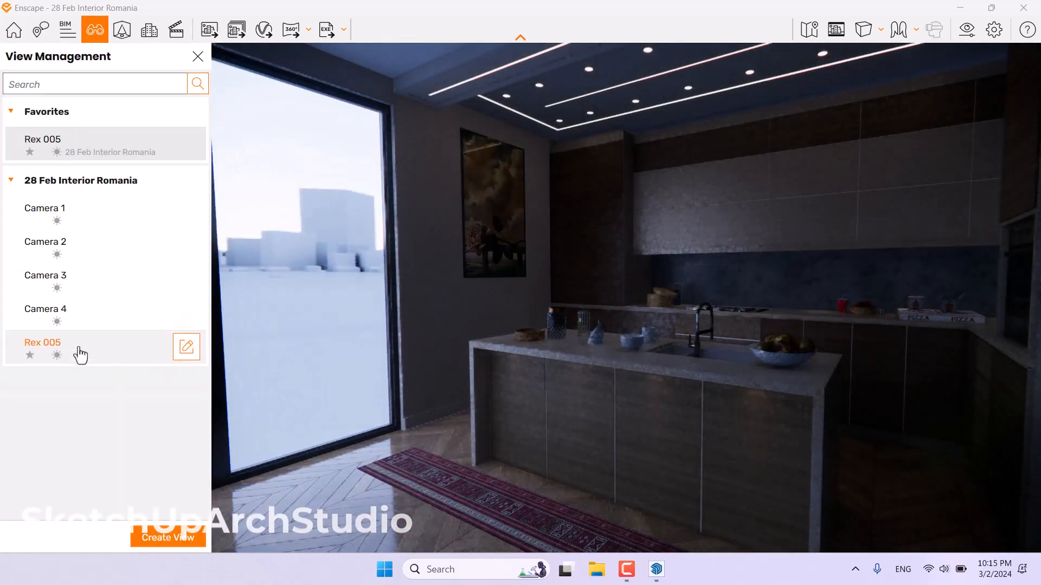
pyautogui.click(80, 355)
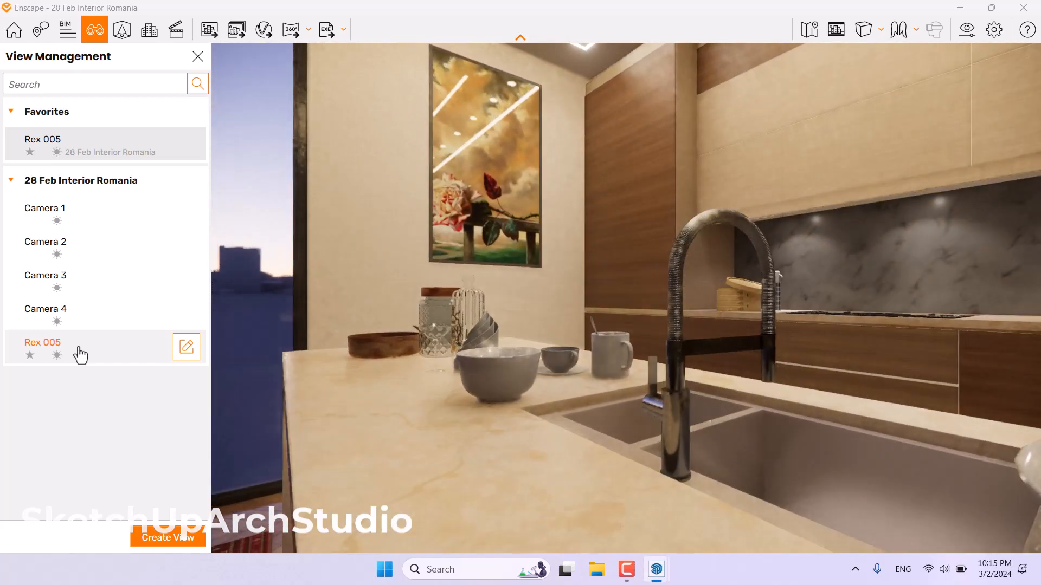
pyautogui.click(197, 57)
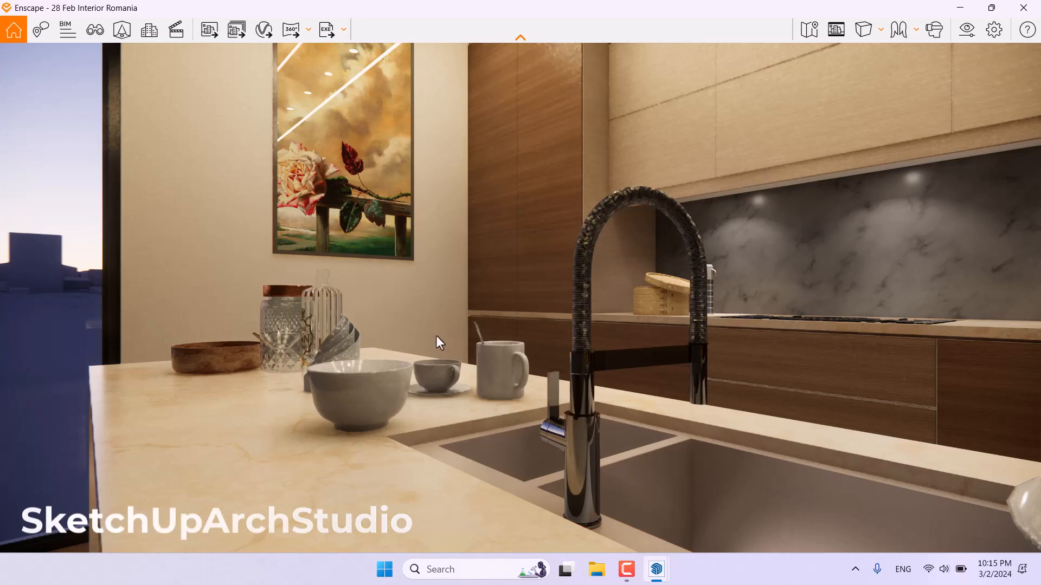
# - Set the custom output resolution to 1920 × 1280 and turn on the safe frame overlay
pyautogui.click(965, 31)
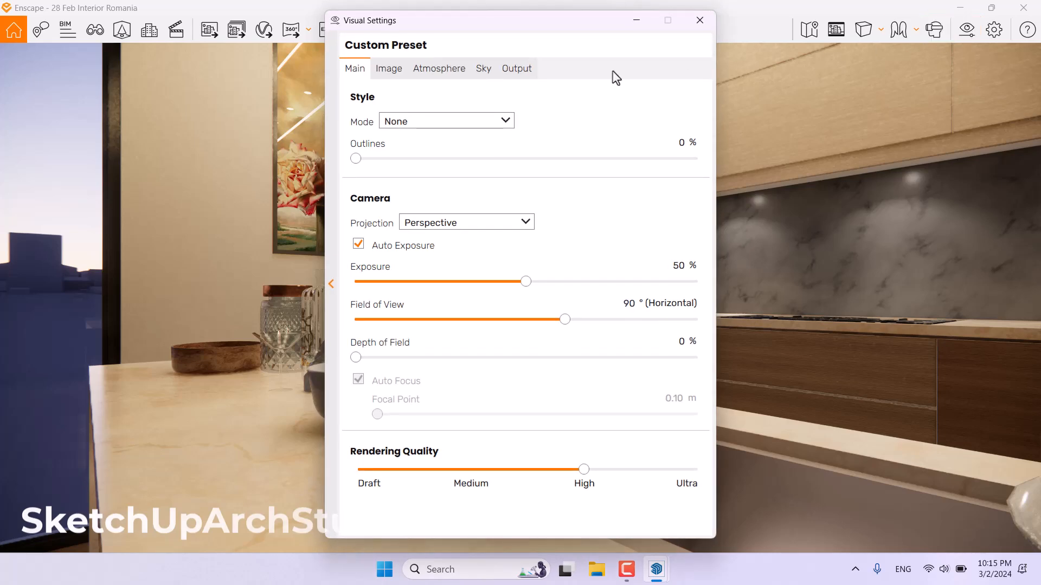
pyautogui.click(516, 69)
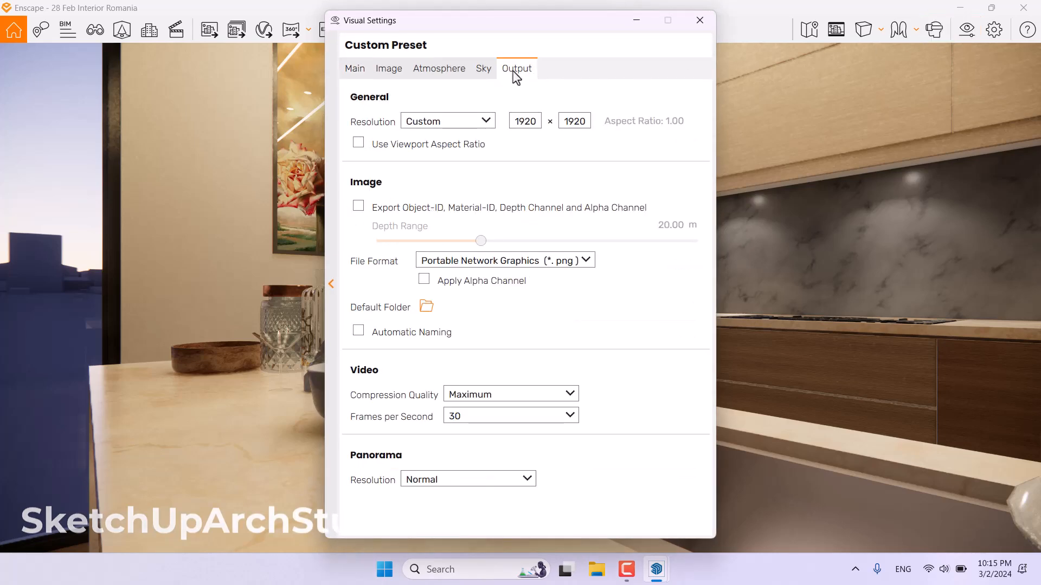
pyautogui.click(441, 122)
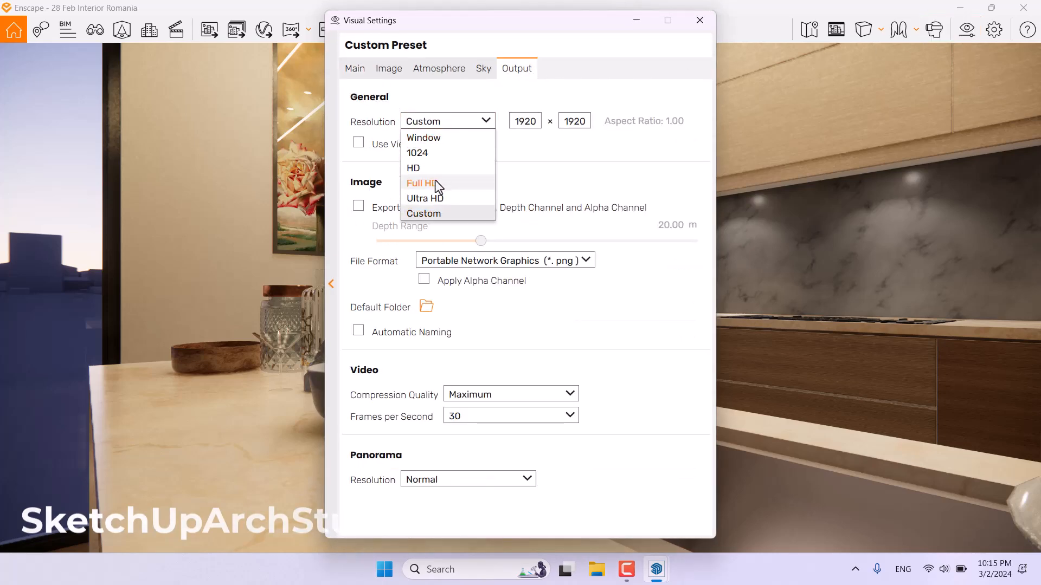
pyautogui.click(541, 153)
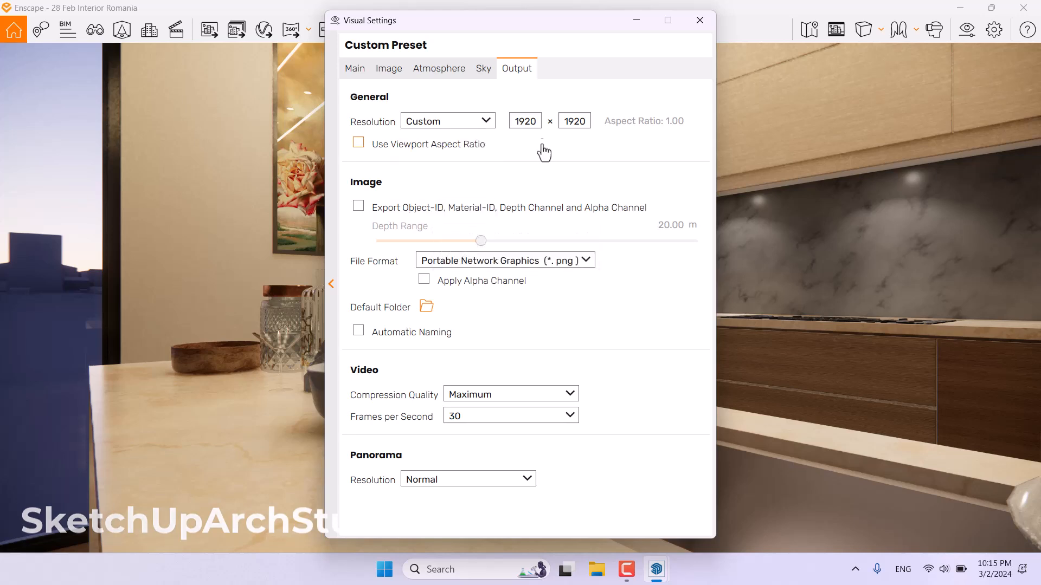
pyautogui.doubleClick(563, 122)
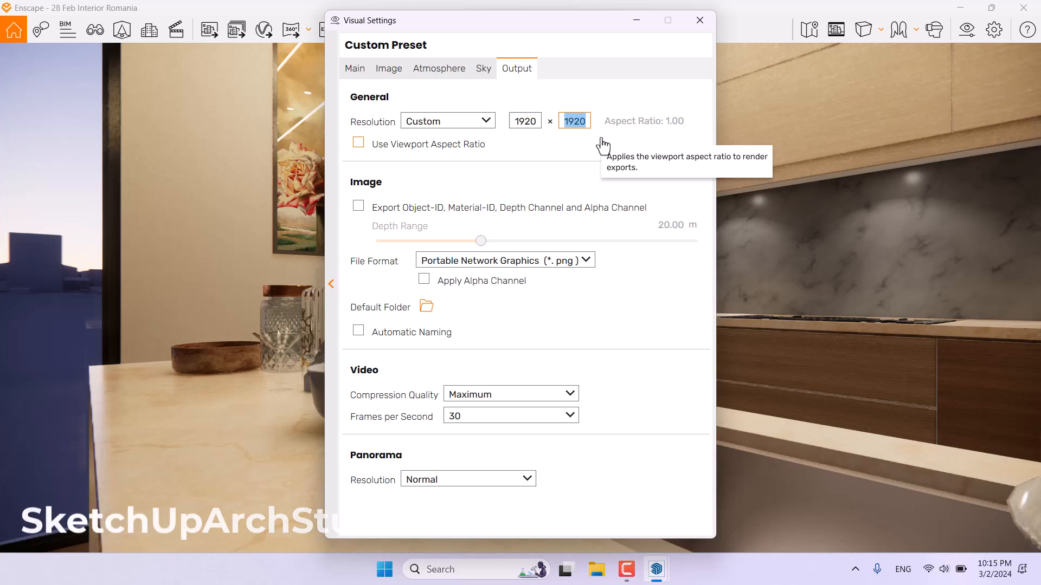
pyautogui.write('1')
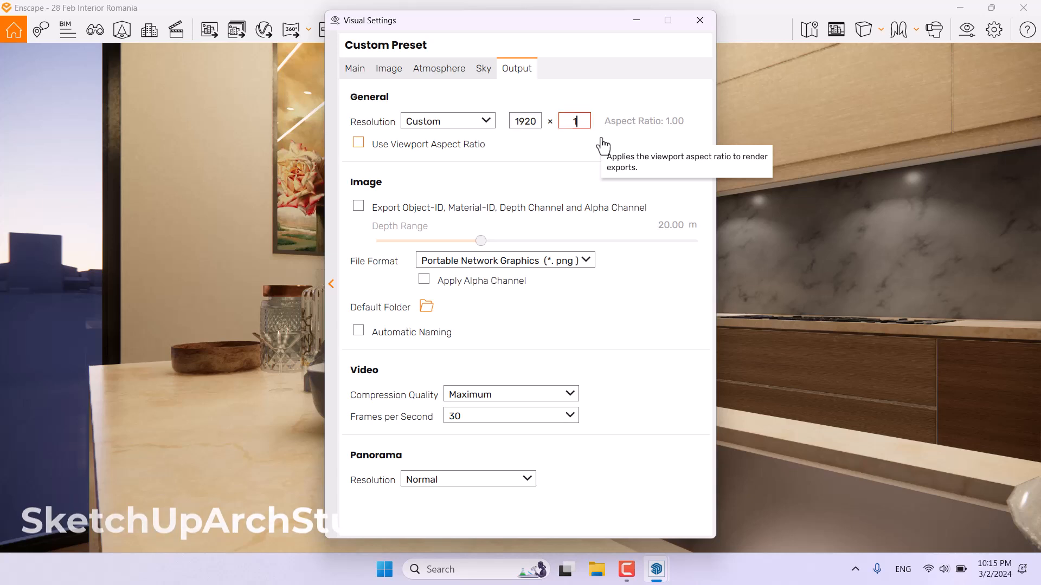
pyautogui.write('280')
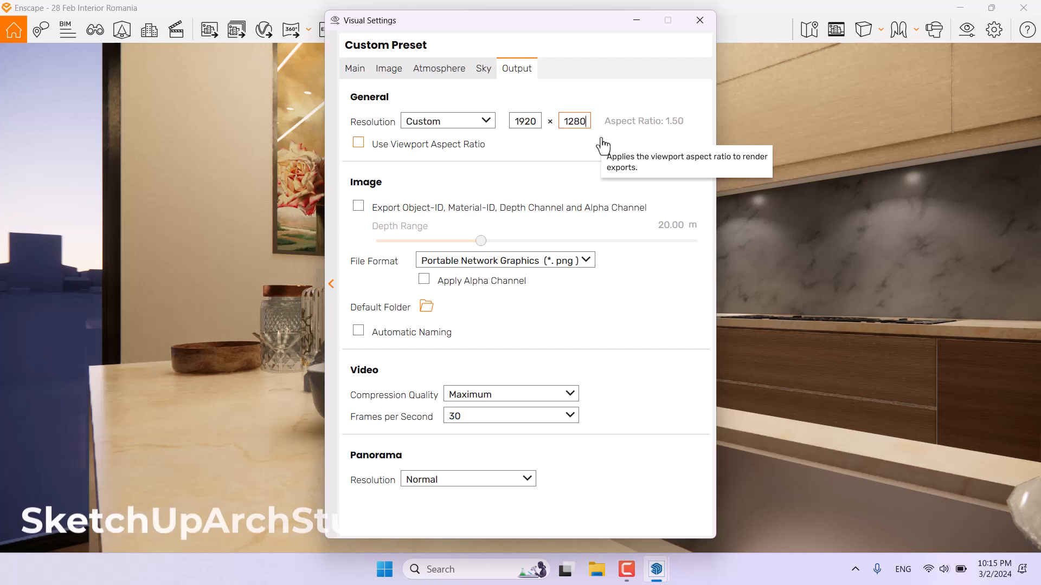
pyautogui.click(698, 23)
pyautogui.click(835, 29)
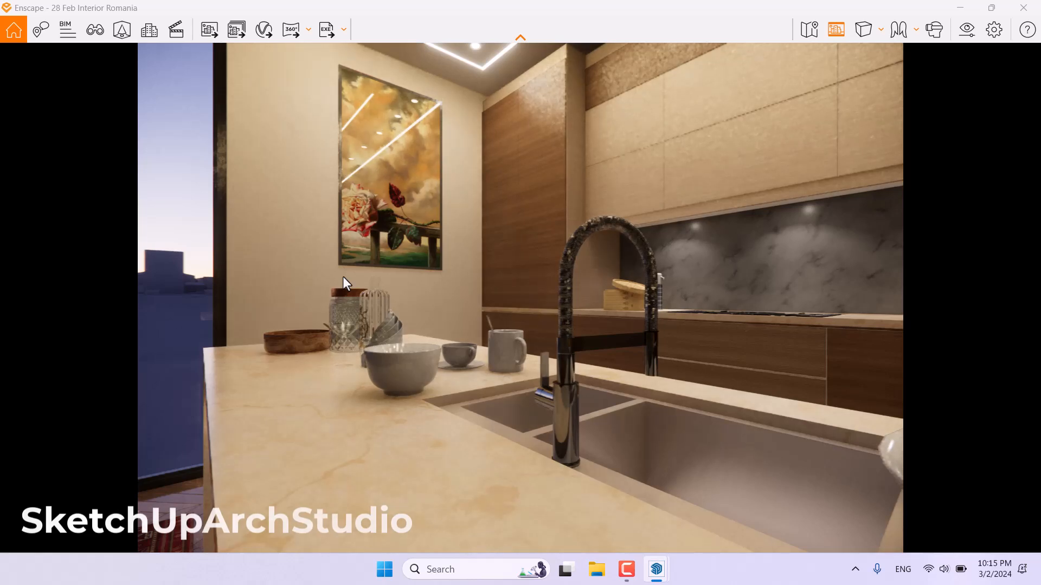
# - Set the camera's field of view to 56° and its exposure to 56%
pyautogui.click(965, 42)
pyautogui.moveTo(525, 31); pyautogui.dragTo(836, 31)
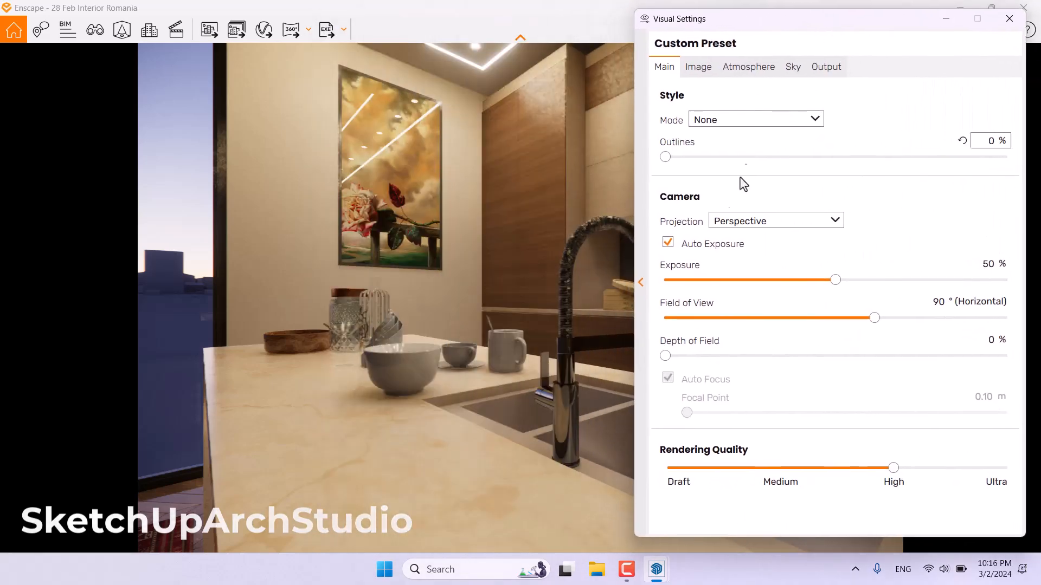
pyautogui.moveTo(874, 320); pyautogui.dragTo(787, 320)
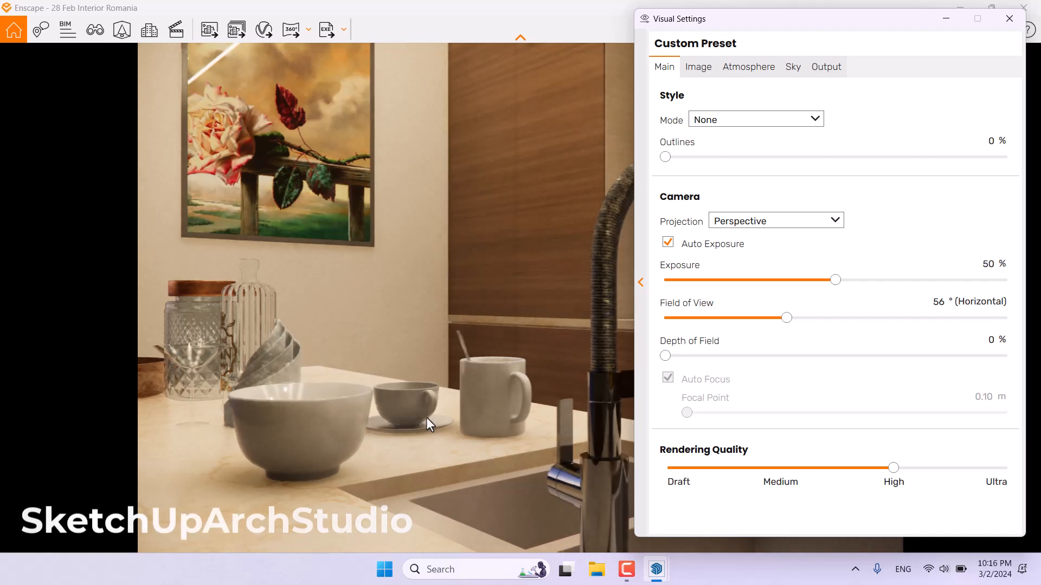
pyautogui.click(931, 308)
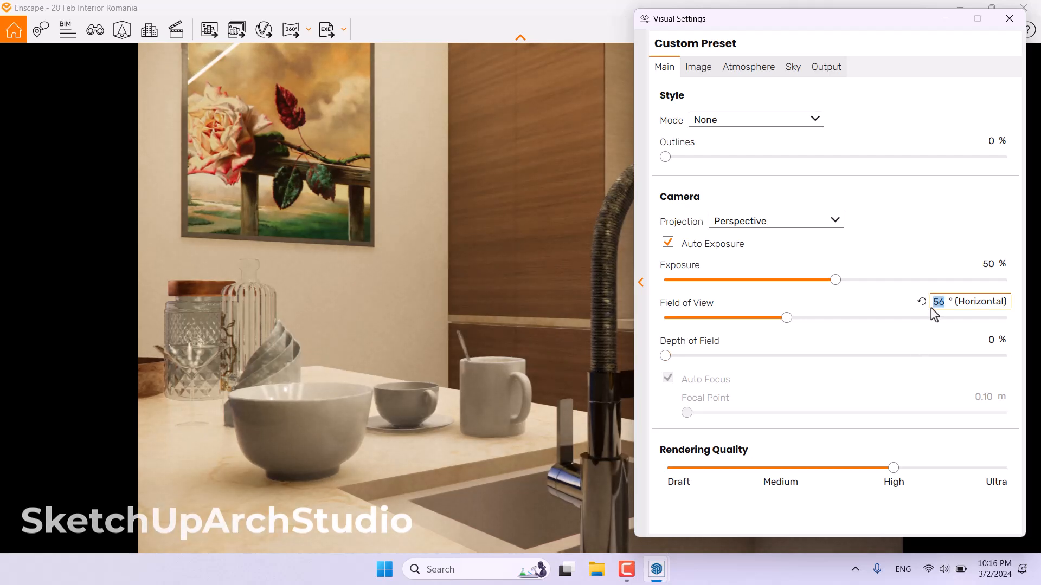
pyautogui.press('Return')
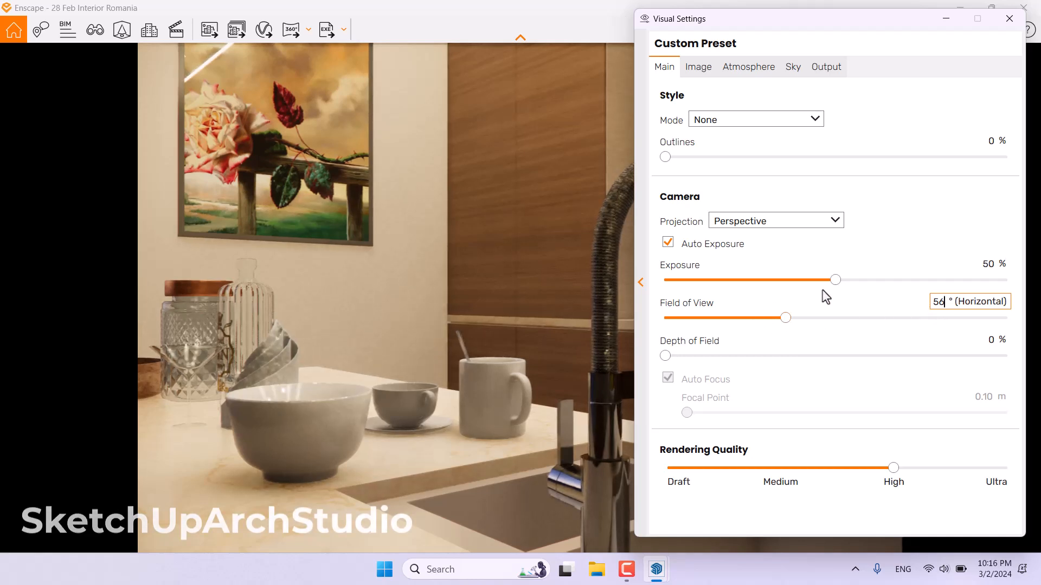
pyautogui.moveTo(834, 282); pyautogui.dragTo(846, 283)
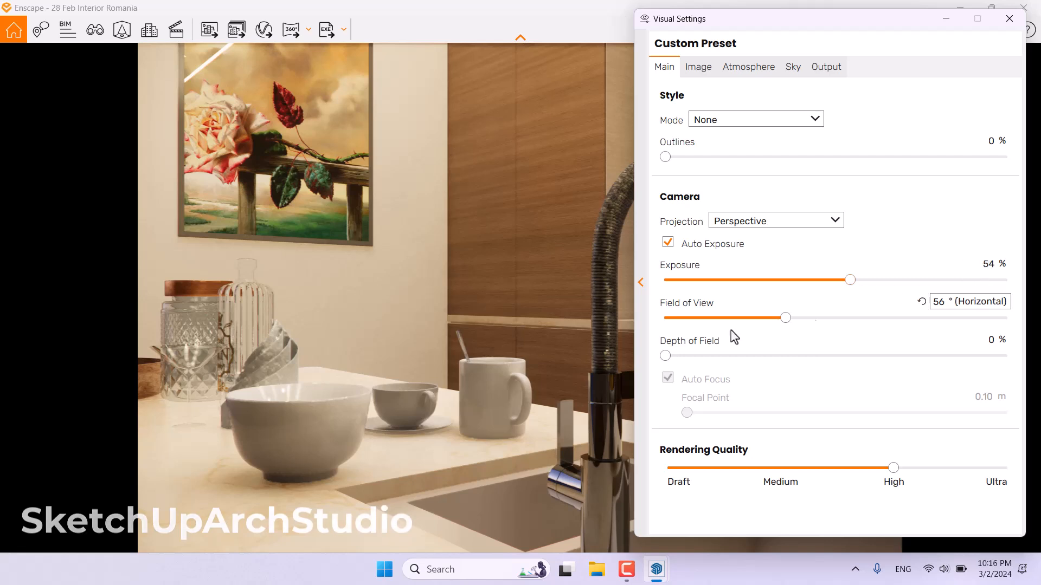
pyautogui.click(983, 265)
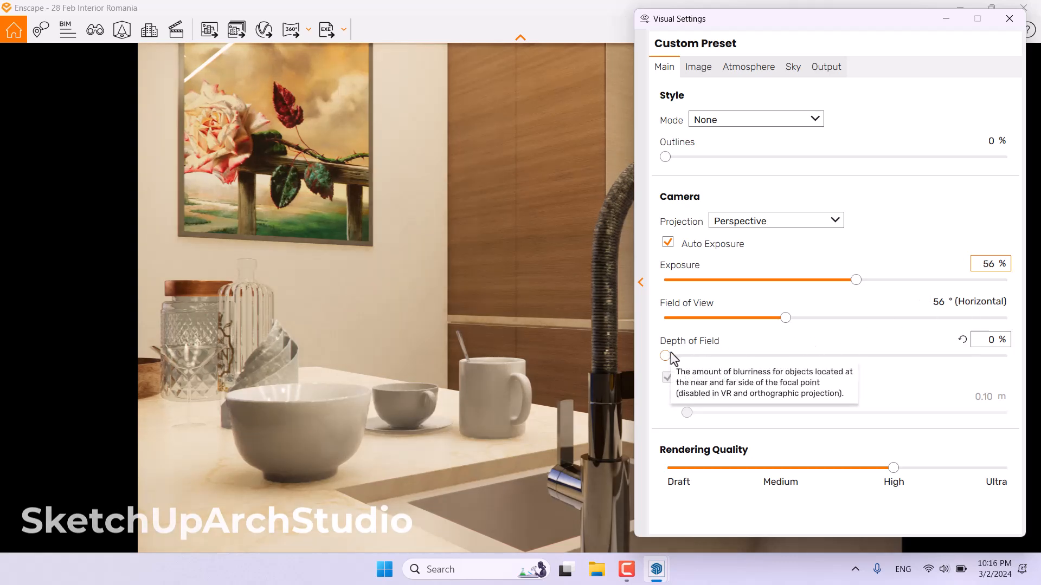
# - Set a 24% depth of field with Auto Focus turned off and the focal point at 0.98 m
pyautogui.moveTo(665, 356); pyautogui.dragTo(746, 356)
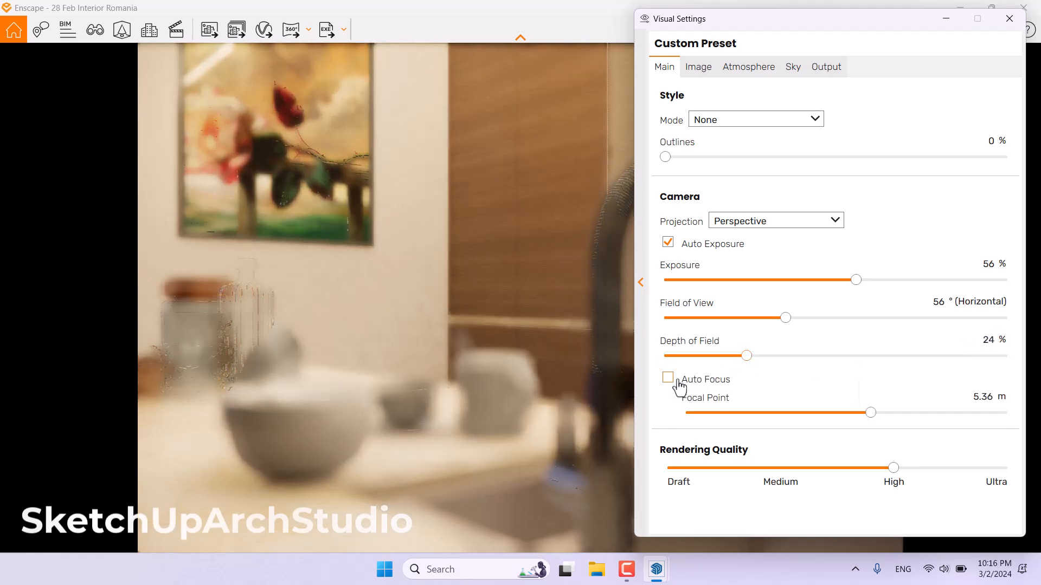
pyautogui.moveTo(870, 414); pyautogui.dragTo(792, 415)
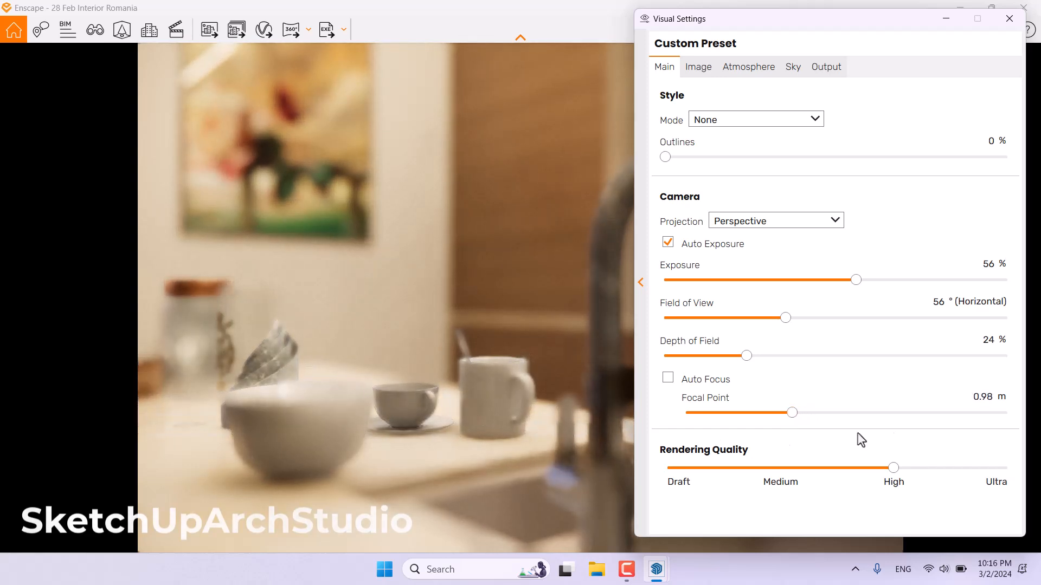
pyautogui.doubleClick(983, 397)
pyautogui.write('0.97')
pyautogui.click(992, 339)
pyautogui.click(993, 399)
pyautogui.press('BackSpace')
pyautogui.write('8')
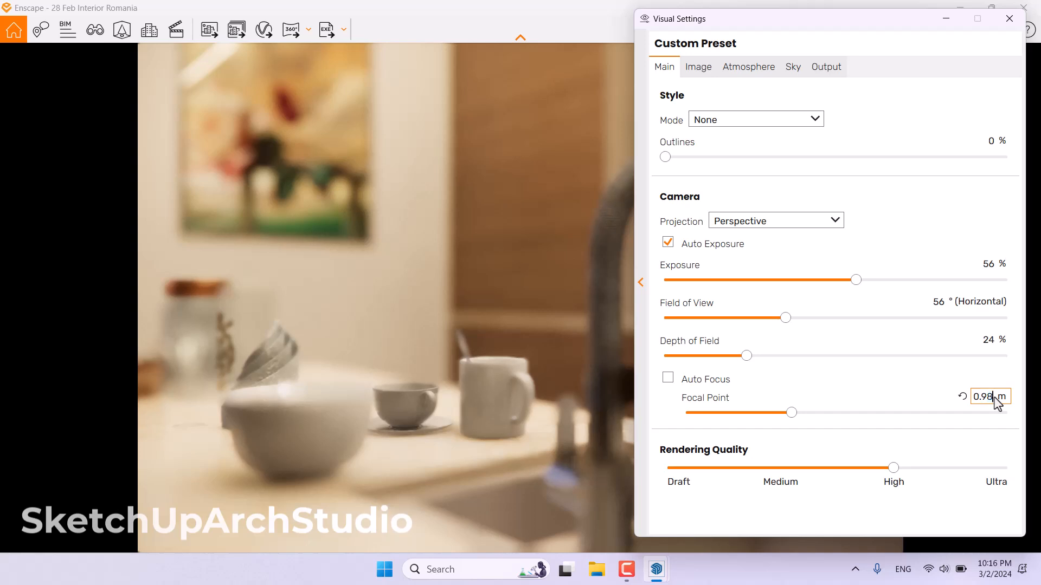
# - Reduce the depth of field, trying 11% before settling on 8%
pyautogui.doubleClick(989, 342)
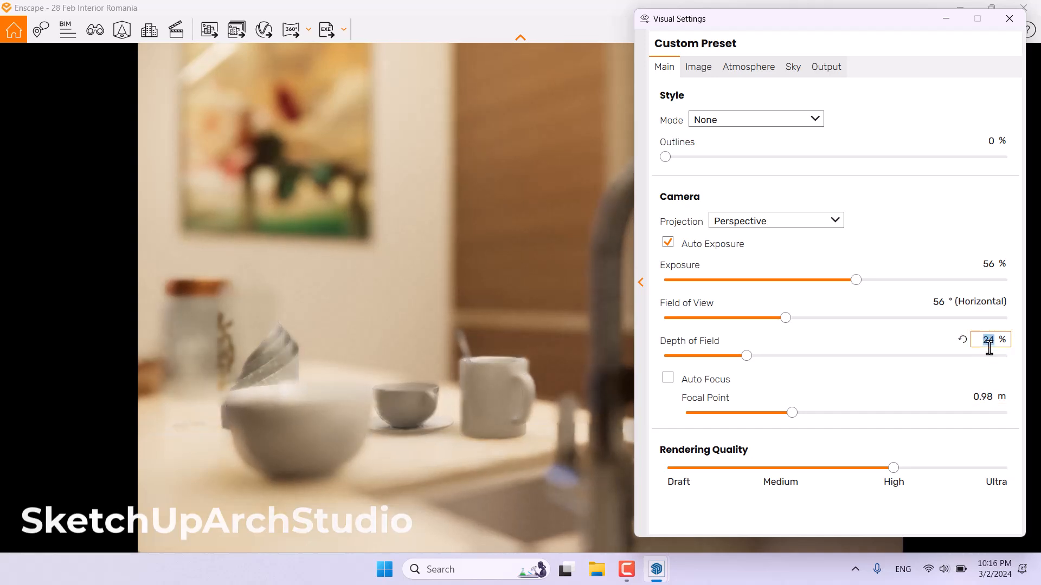
pyautogui.write('11')
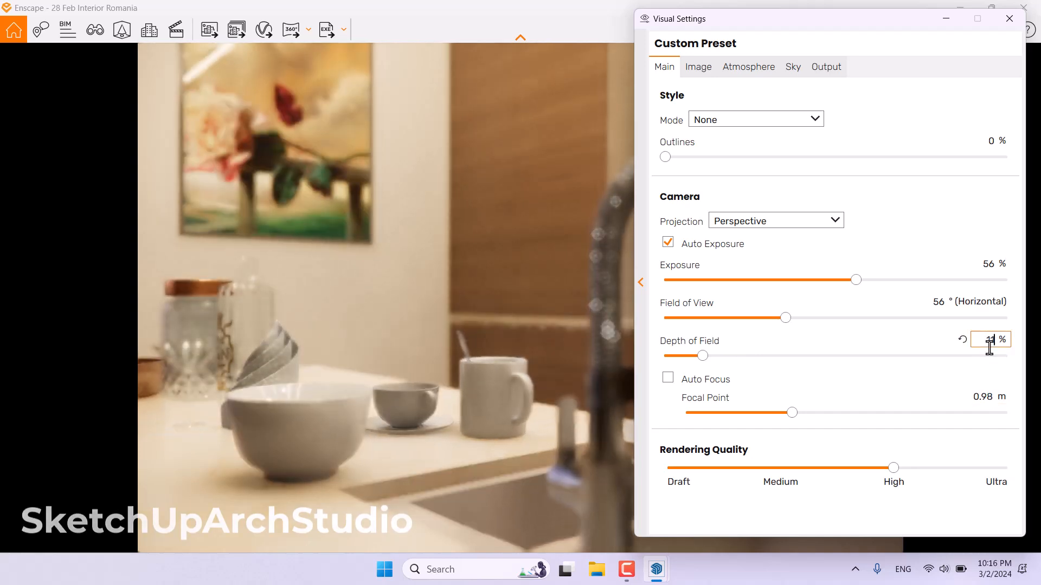
pyautogui.doubleClick(988, 339)
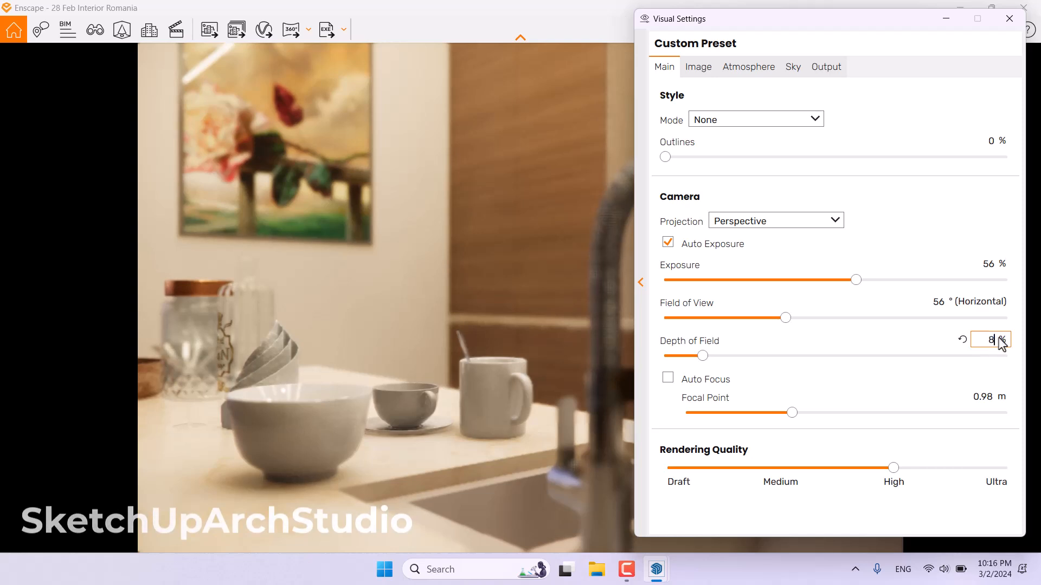
pyautogui.write('8')
pyautogui.press('Return')
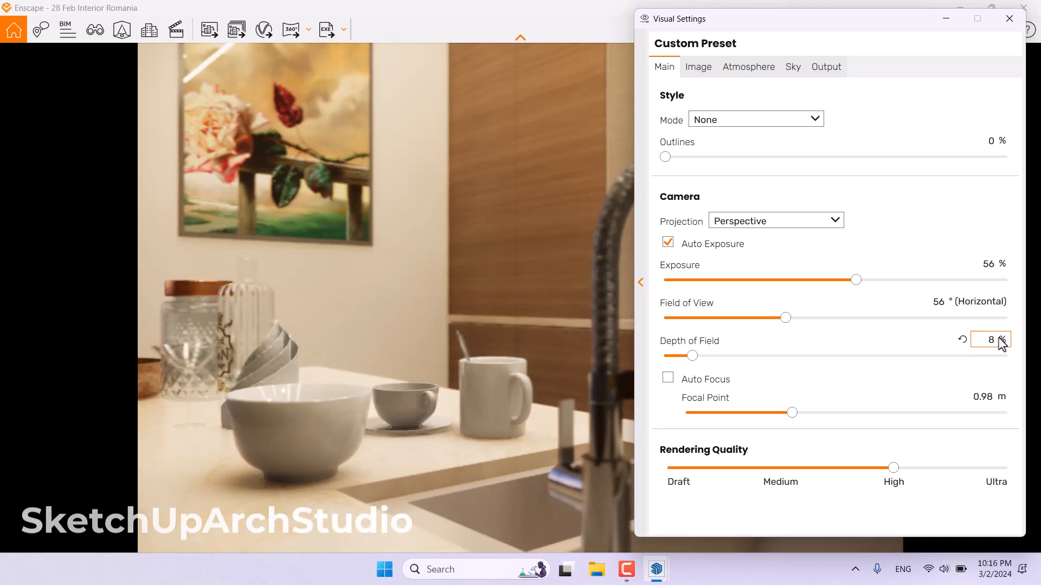
# - Set the outlines to 26% and close the visual settings
pyautogui.doubleClick(986, 146)
pyautogui.press('Return')
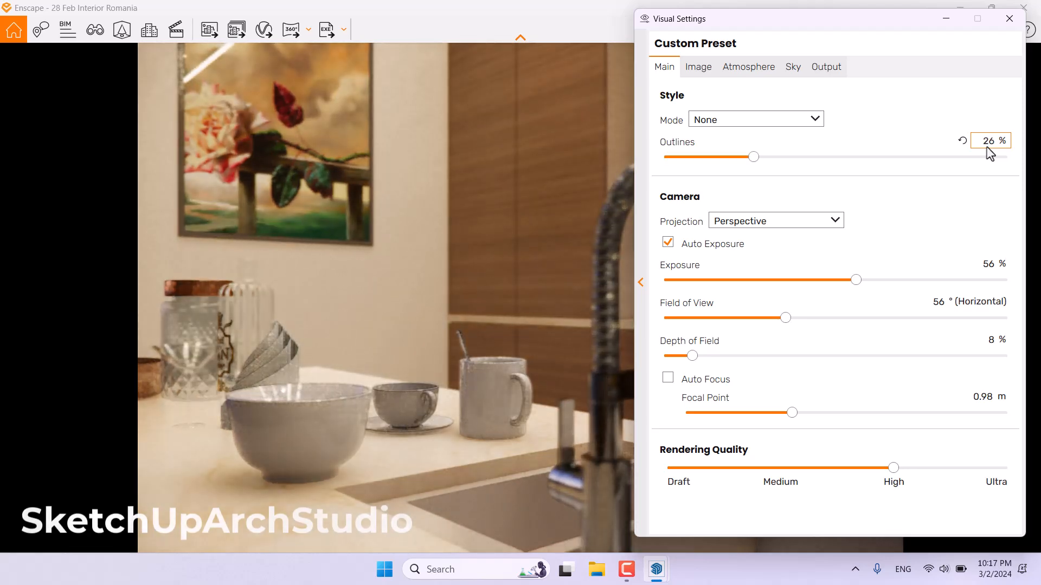
pyautogui.click(1009, 18)
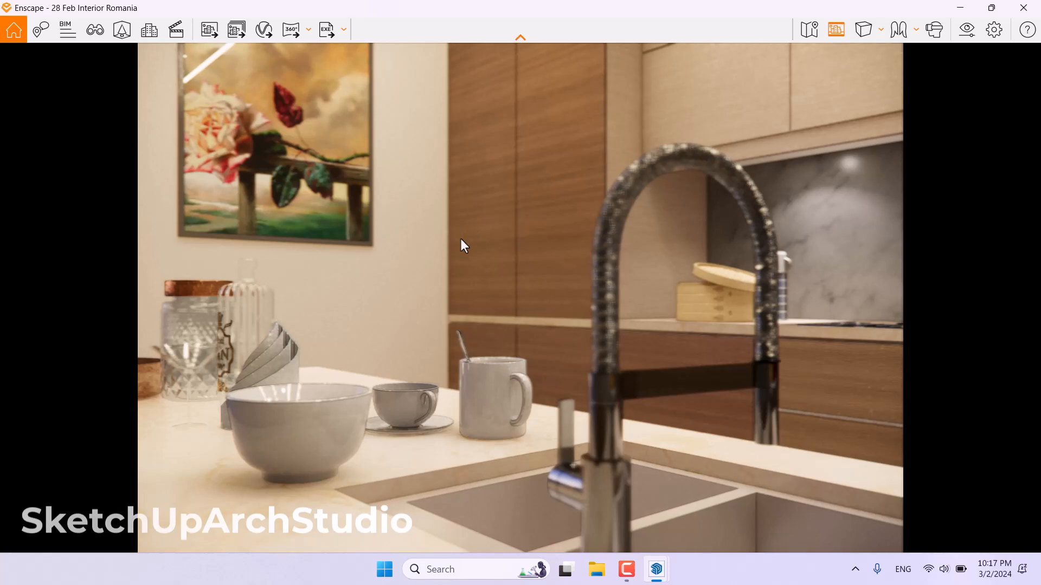
# - Edit the Rex 005 view and move the camera forward and slightly down, to about X 2.85, Y 1.11, Z -6.37
pyautogui.press('v')
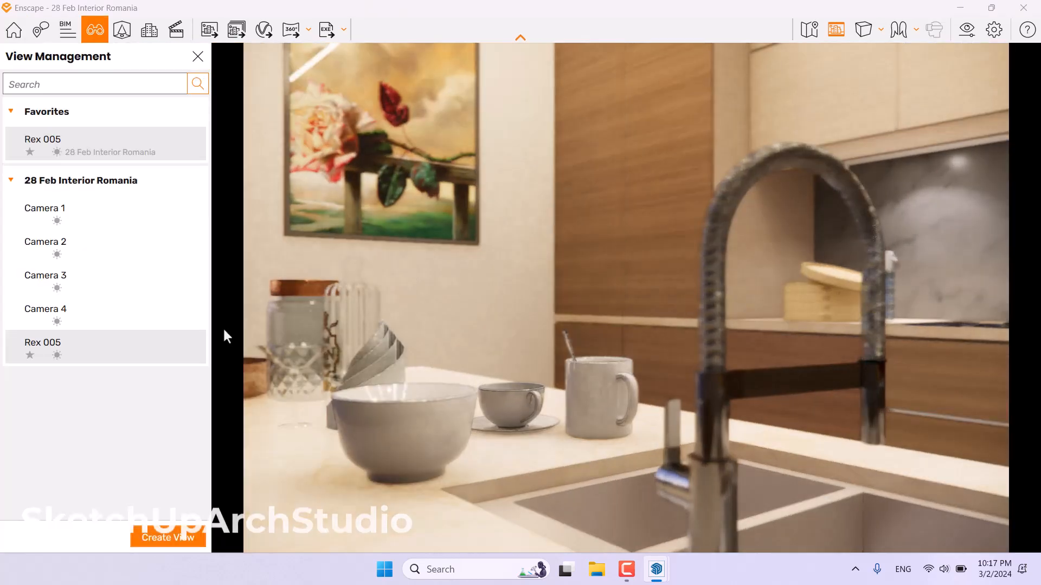
pyautogui.click(182, 355)
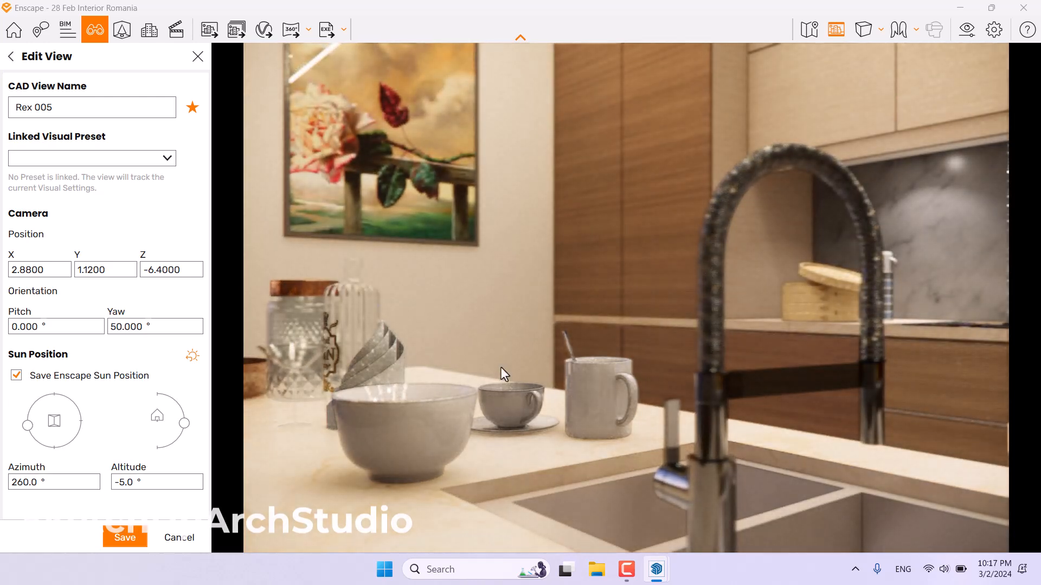
pyautogui.press('w')
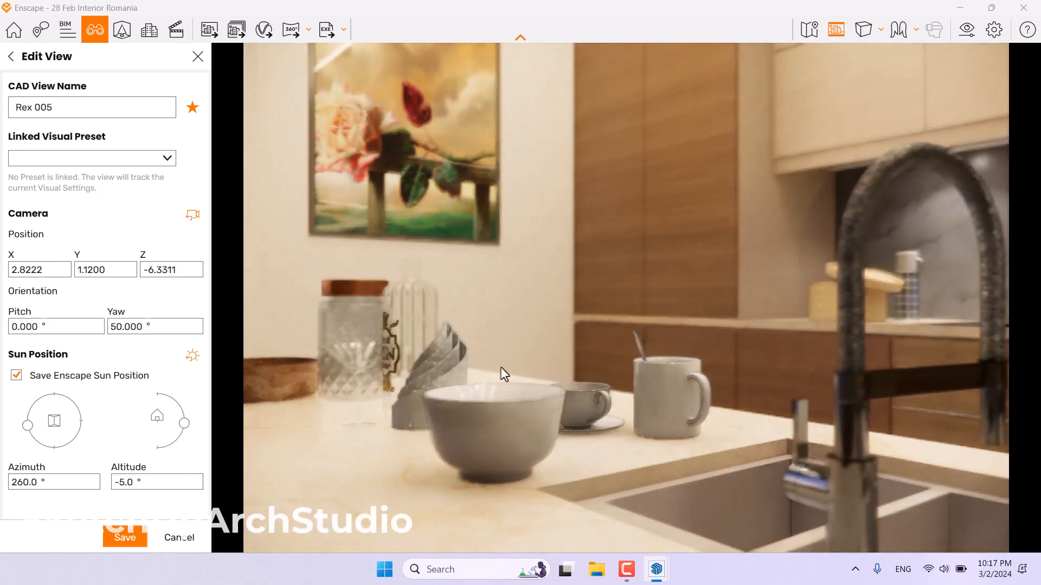
pyautogui.press('w')
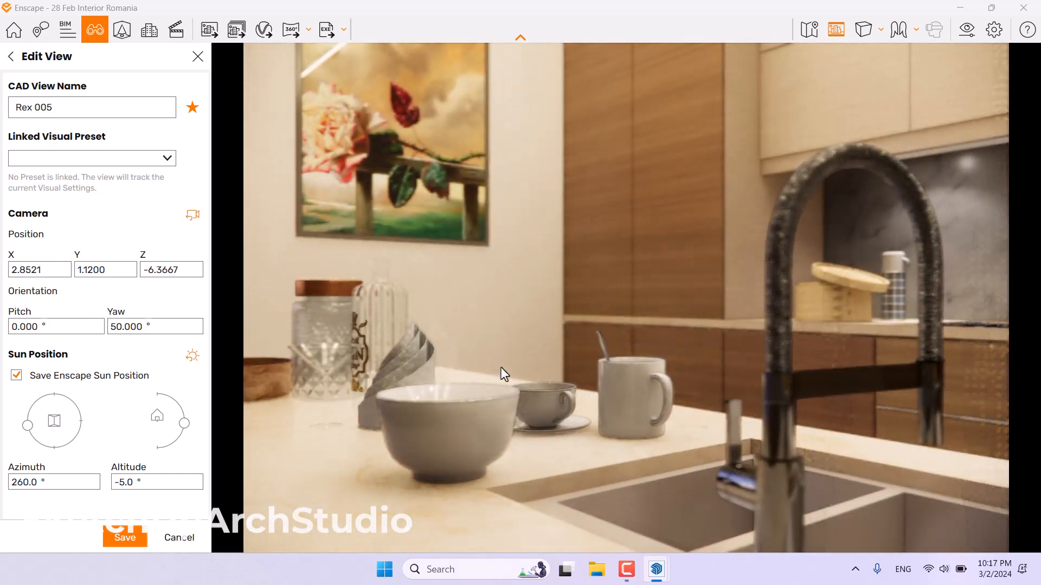
pyautogui.press('q')
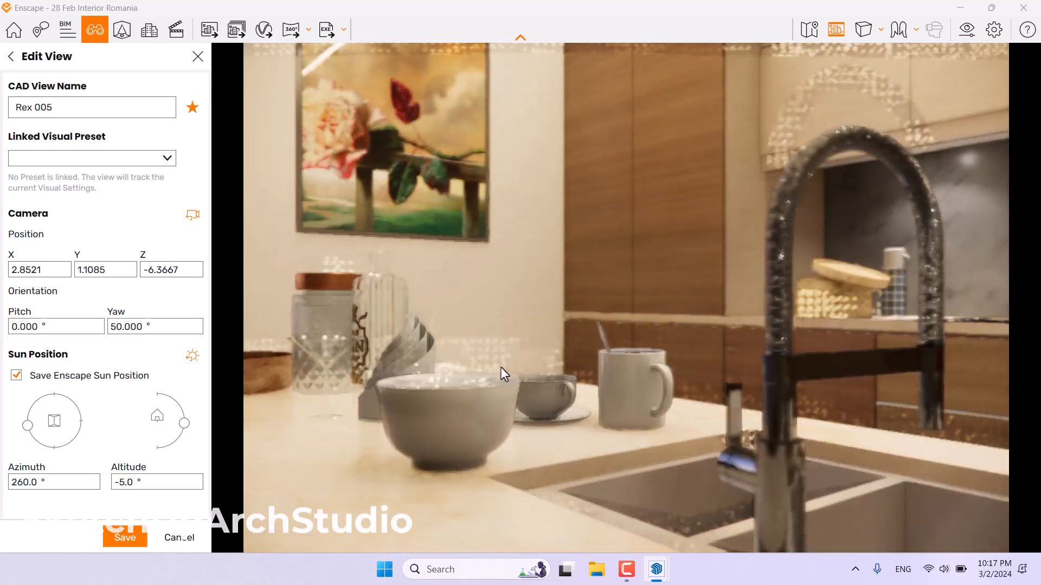
# - Set the Rex 005 view's camera position to X 2.86 and Y 1.09
pyautogui.doubleClick(51, 275)
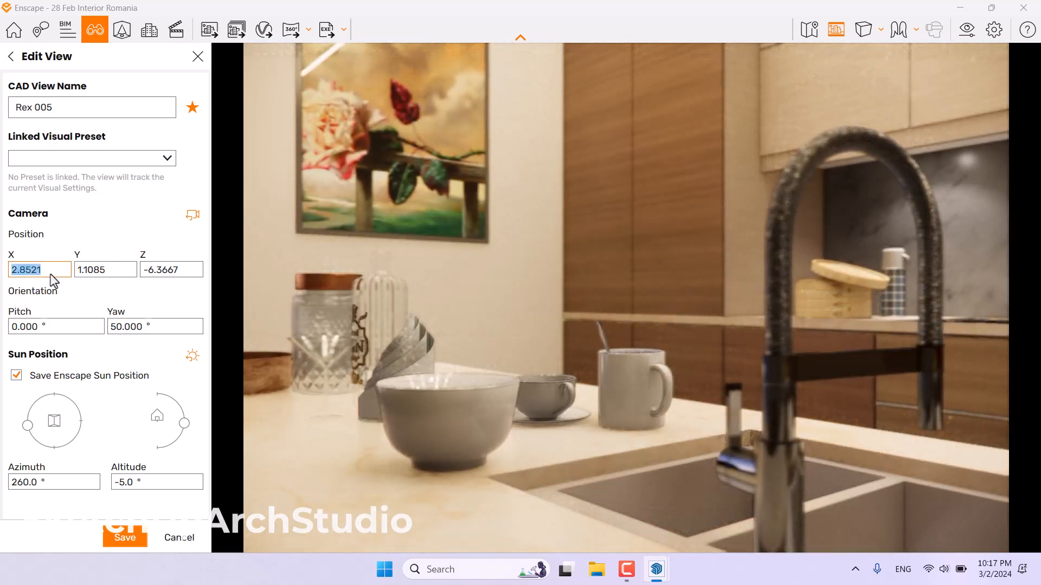
pyautogui.write('2')
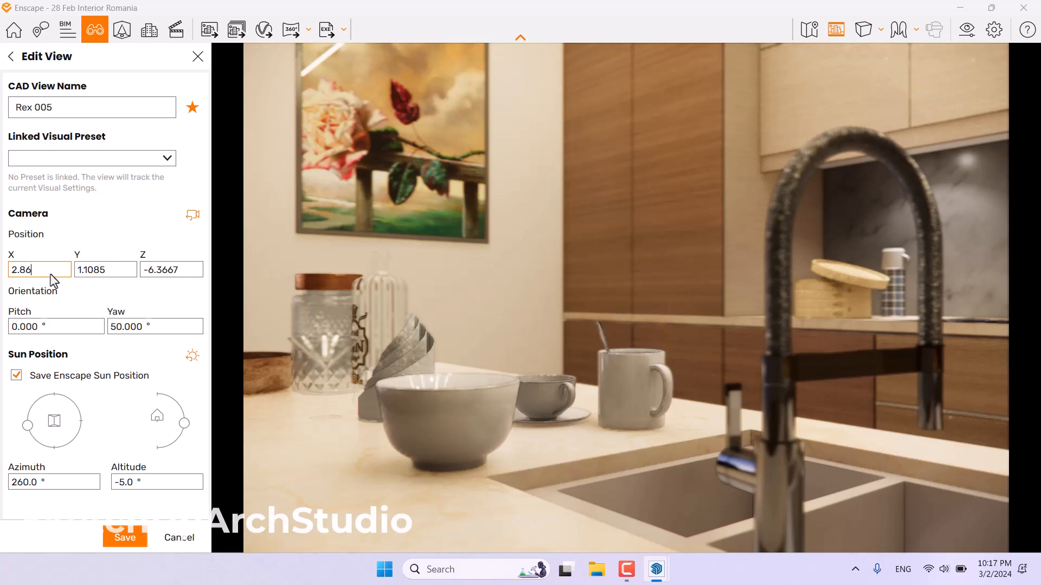
pyautogui.press('Return')
pyautogui.doubleClick(91, 271)
pyautogui.write('1')
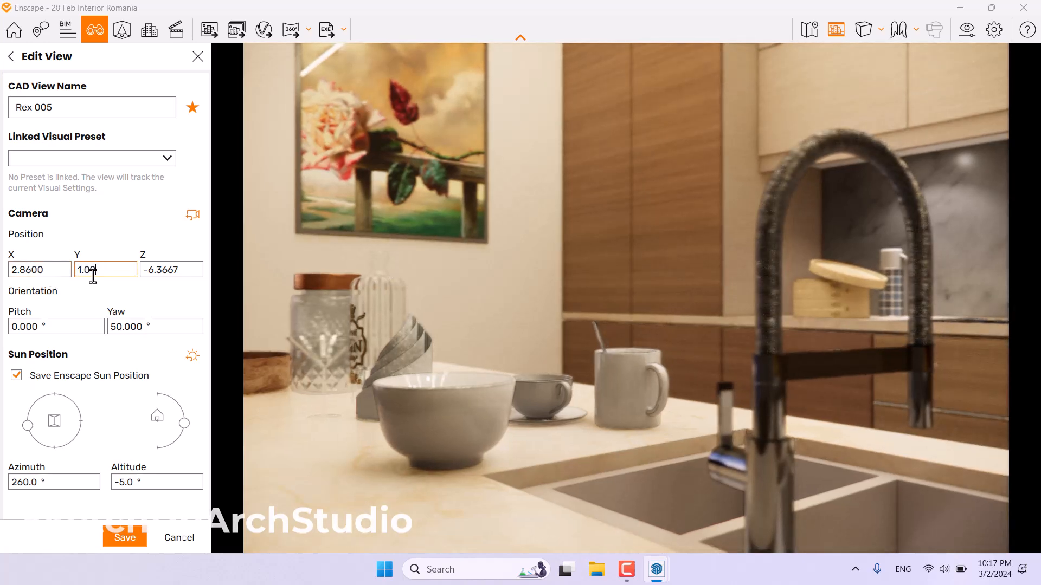
pyautogui.write('.09')
pyautogui.press('Return')
# - Set the camera's Z position to -6.36, save the Rex 005 view and close the view management
pyautogui.doubleClick(156, 270)
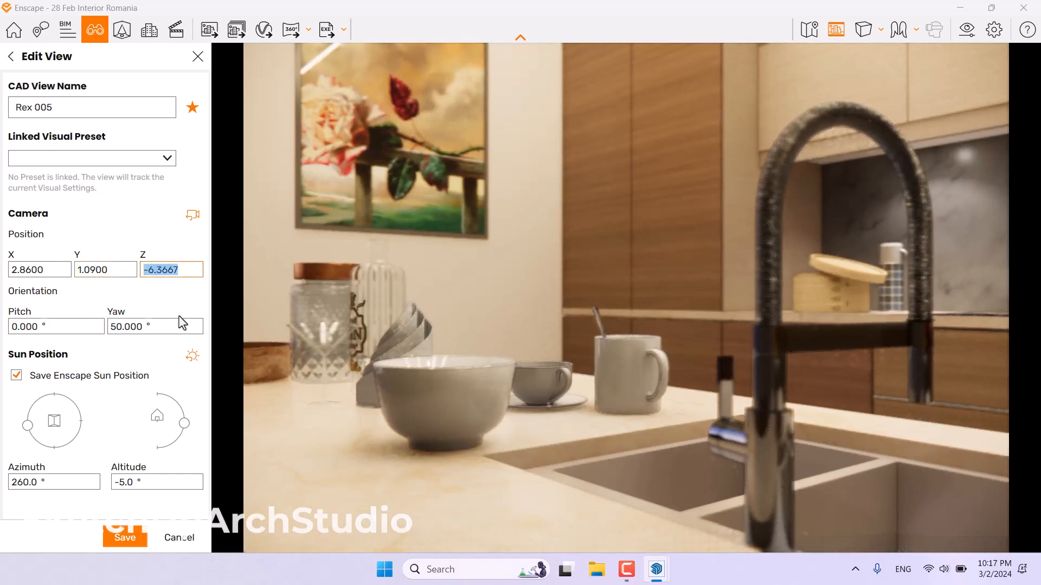
pyautogui.write('-6.3')
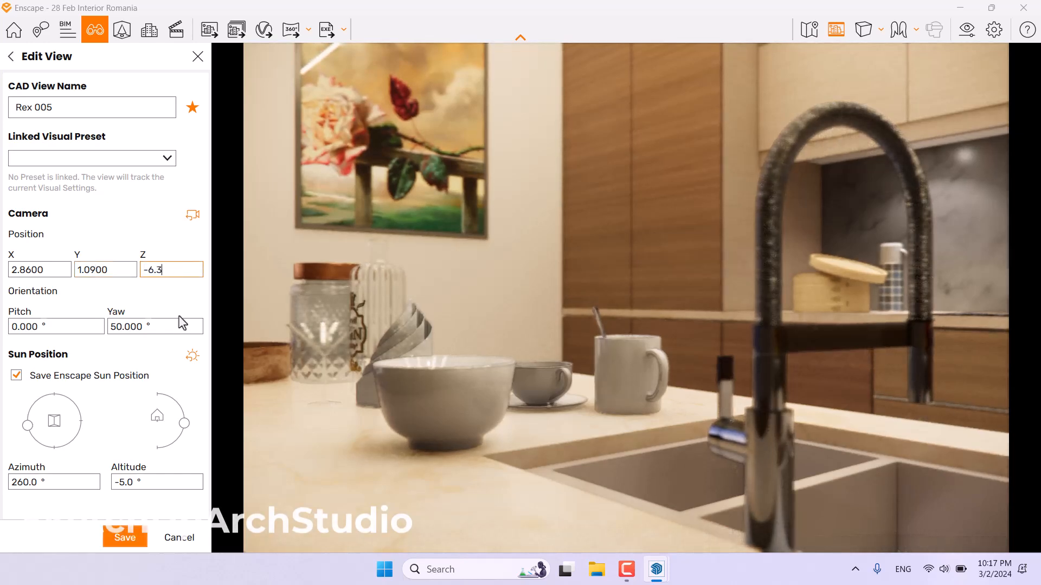
pyautogui.write('6')
pyautogui.press('Return')
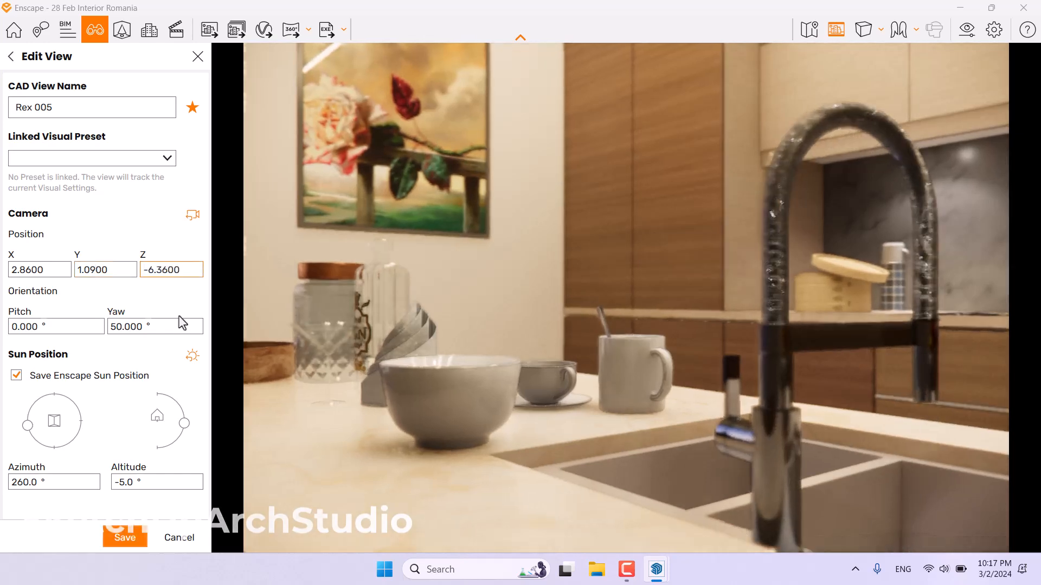
pyautogui.click(121, 540)
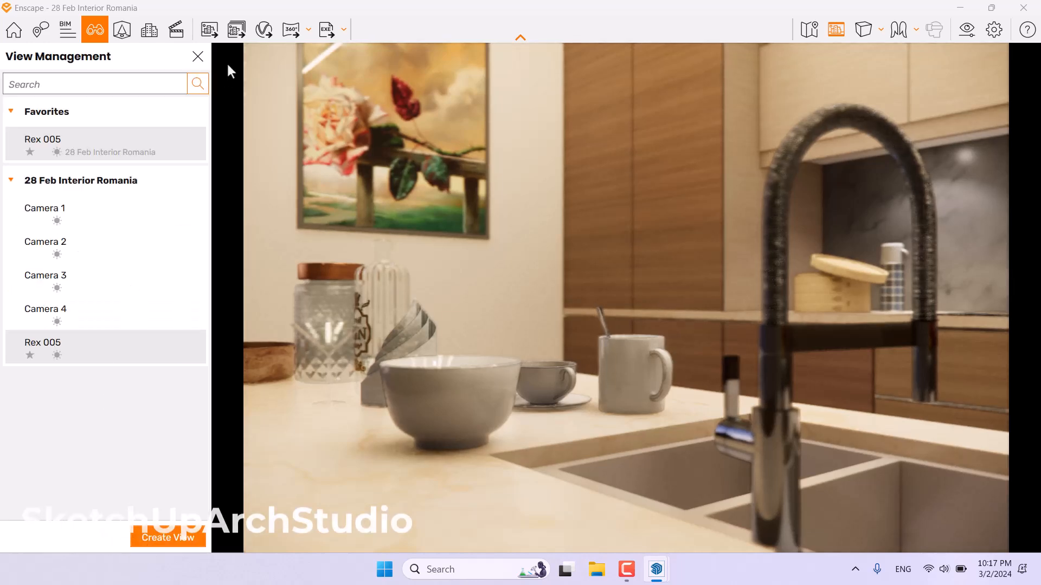
pyautogui.click(198, 57)
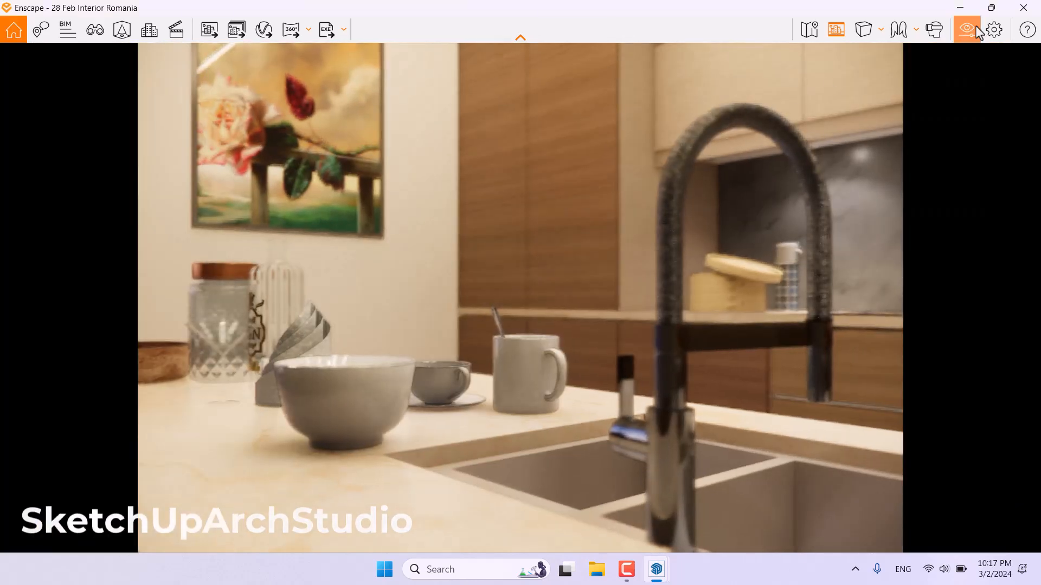
# - In the visual settings' image corrections, turn on Auto Contrast and set the saturation to 108%
pyautogui.click(968, 28)
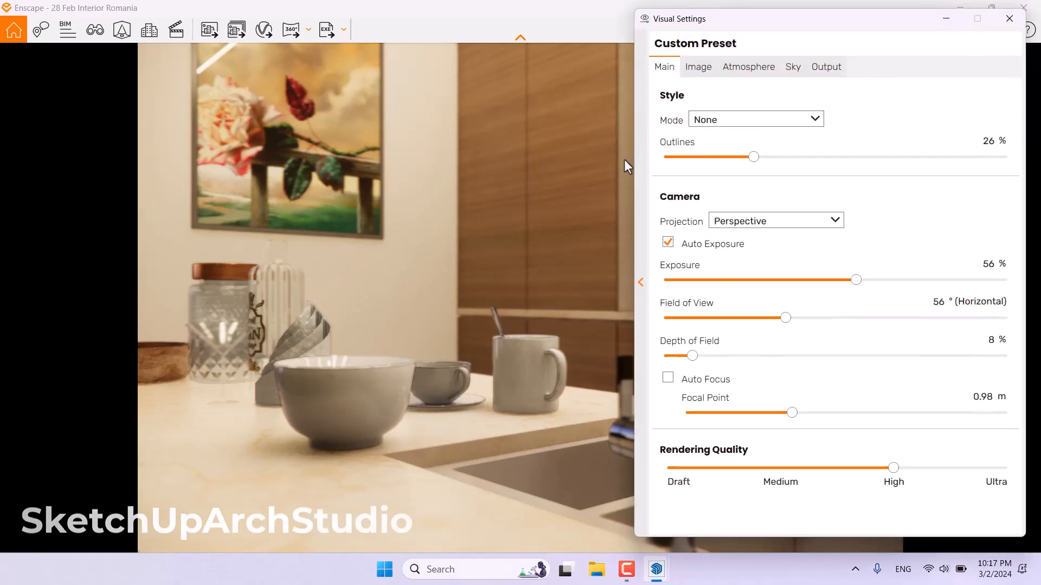
pyautogui.click(699, 68)
pyautogui.click(669, 120)
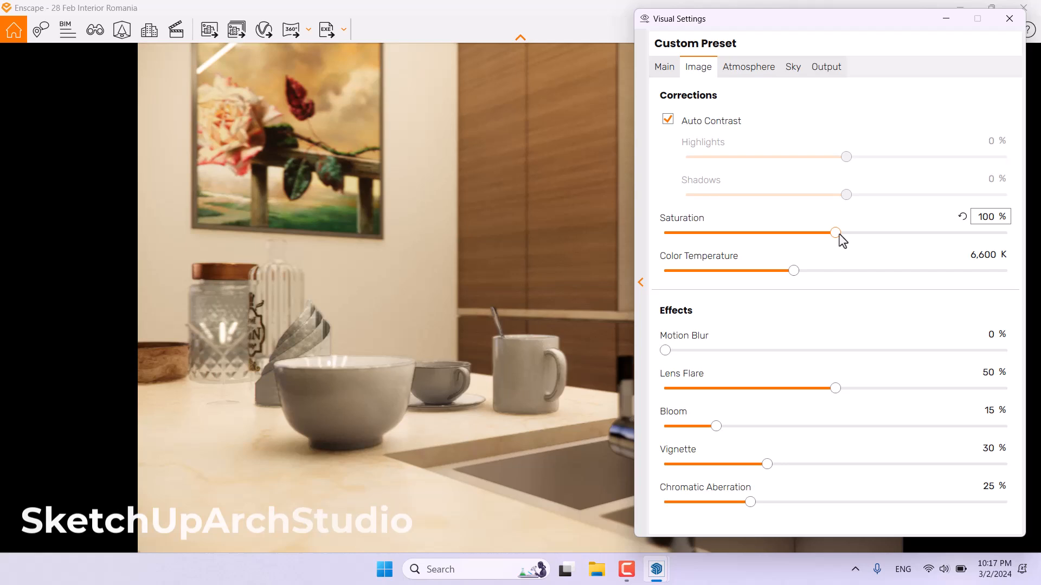
pyautogui.doubleClick(987, 216)
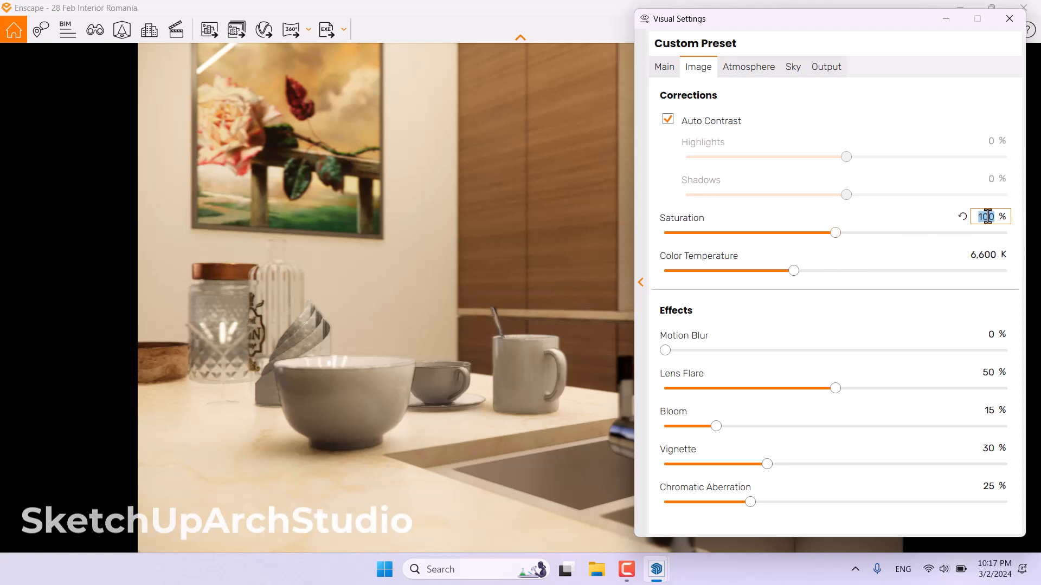
pyautogui.write('108')
pyautogui.press('Return')
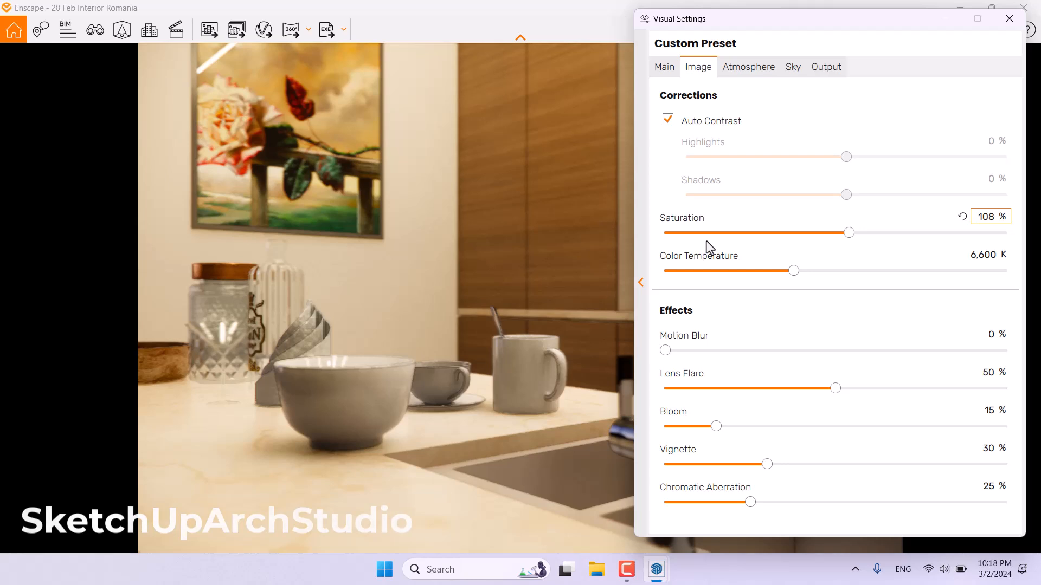
# - Set the image's color temperature to 5,600 K
pyautogui.doubleClick(971, 255)
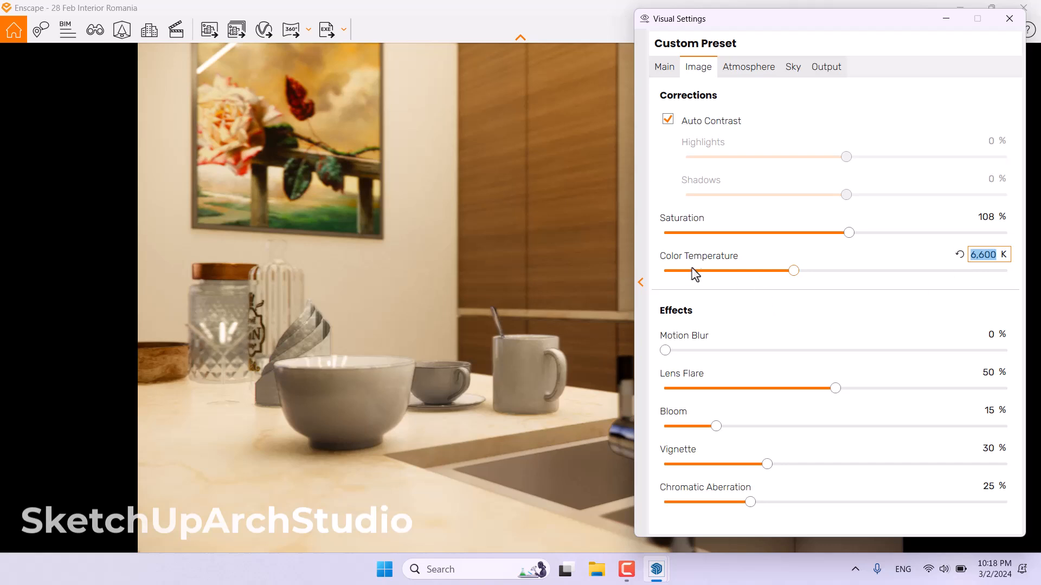
pyautogui.moveTo(802, 341)
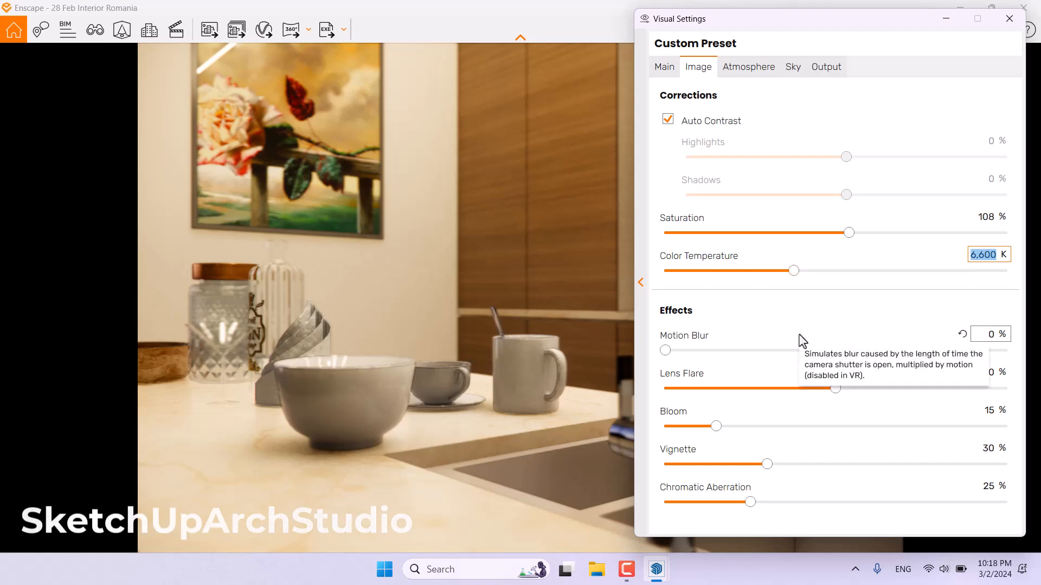
pyautogui.write('5,6')
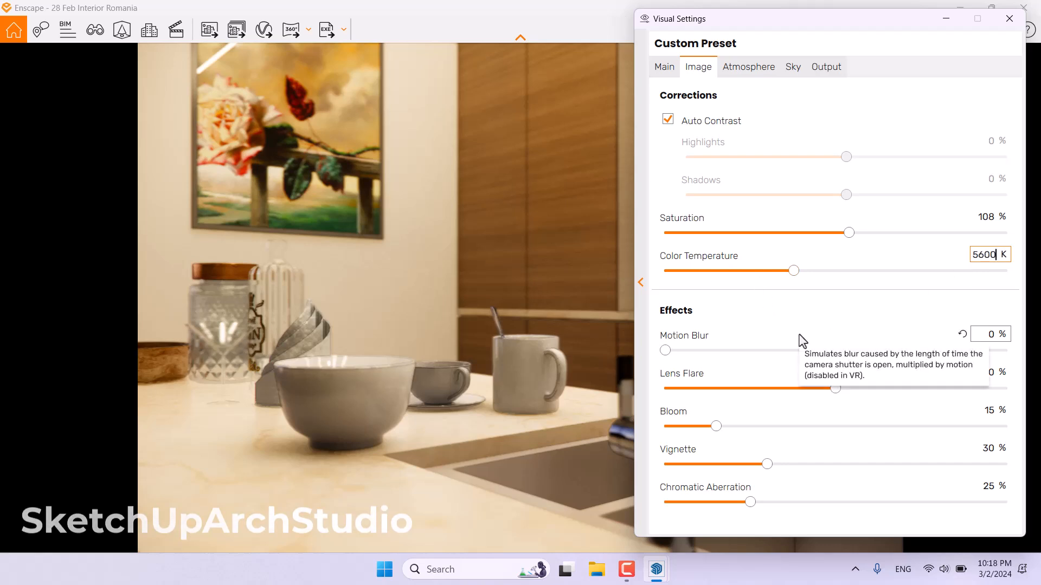
pyautogui.write('00')
pyautogui.press('Return')
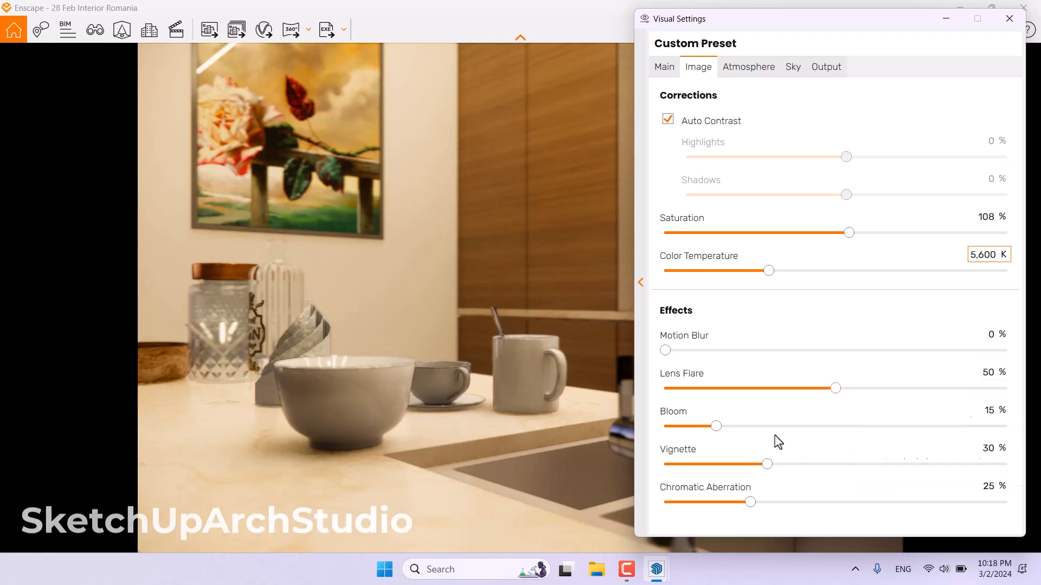
# - Set the bloom effect to 6% and the lens flare to 74%
pyautogui.doubleClick(983, 410)
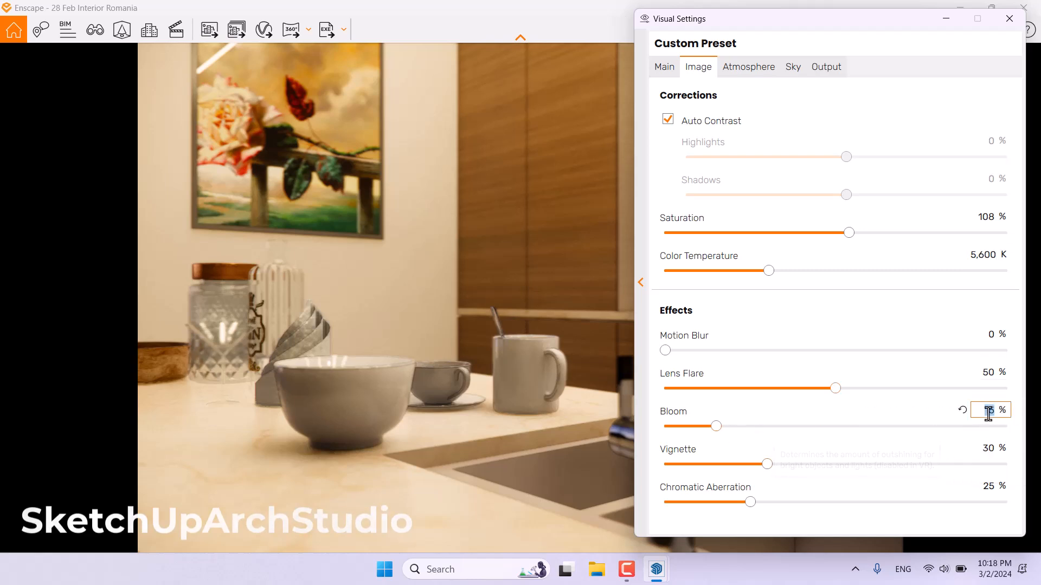
pyautogui.write('6')
pyautogui.doubleClick(988, 372)
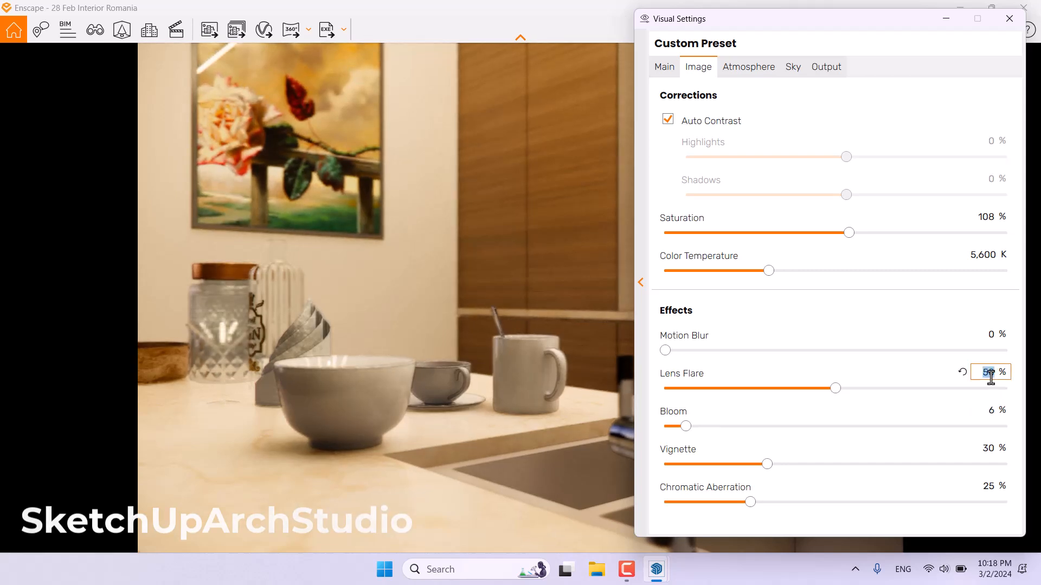
pyautogui.write('70')
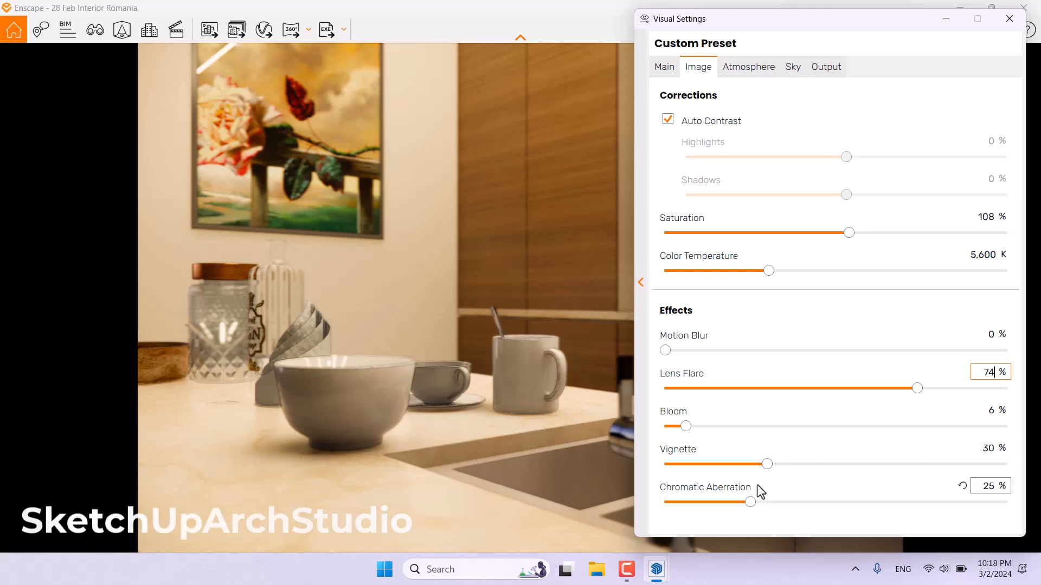
# - Set the vignette to 70%, trying 63% first, and the chromatic aberration to 8%
pyautogui.click(767, 465)
pyautogui.moveTo(768, 469); pyautogui.dragTo(870, 470)
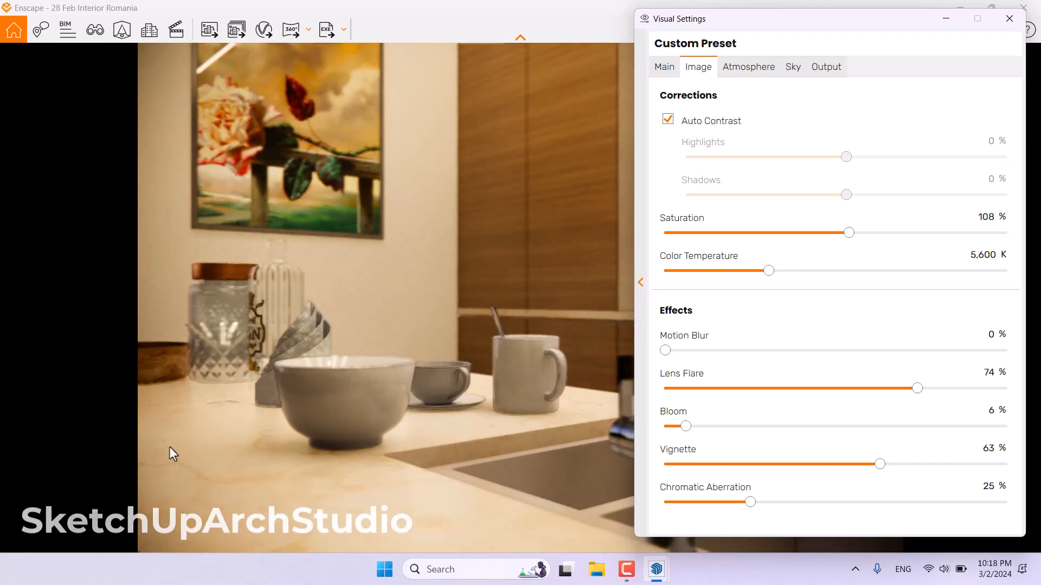
pyautogui.click(992, 448)
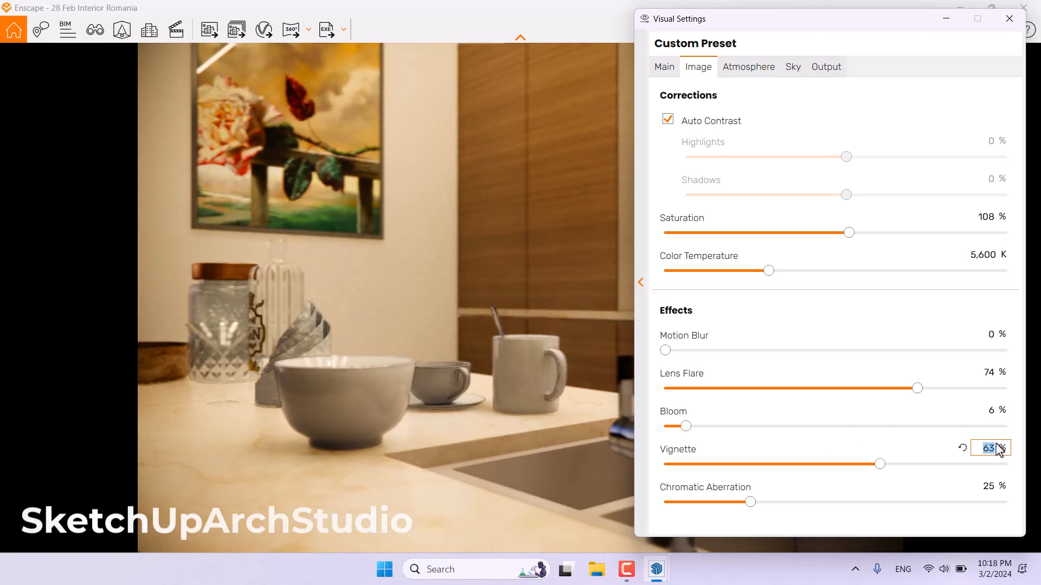
pyautogui.write('70')
pyautogui.press('Return')
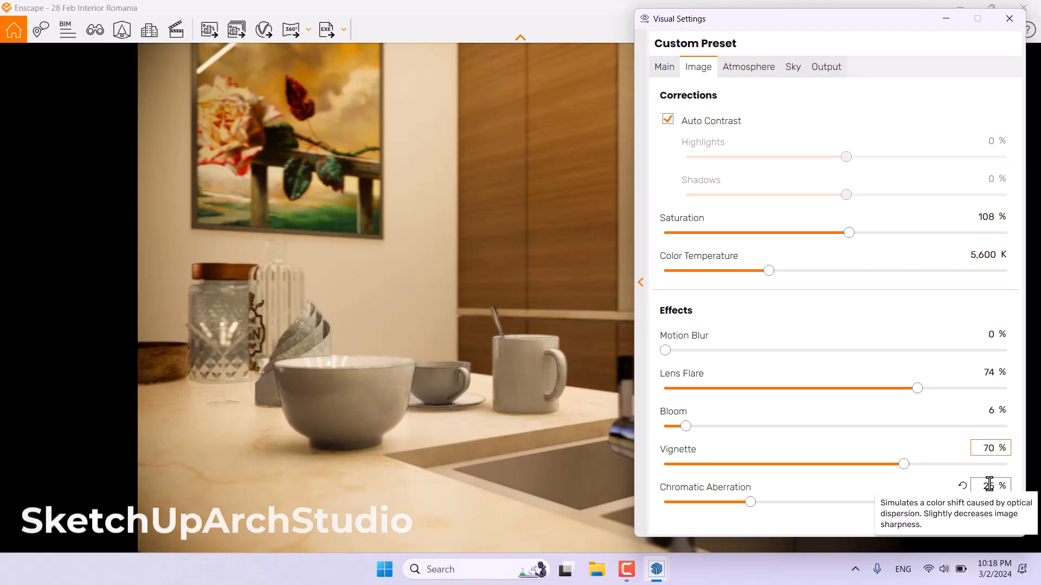
pyautogui.doubleClick(989, 483)
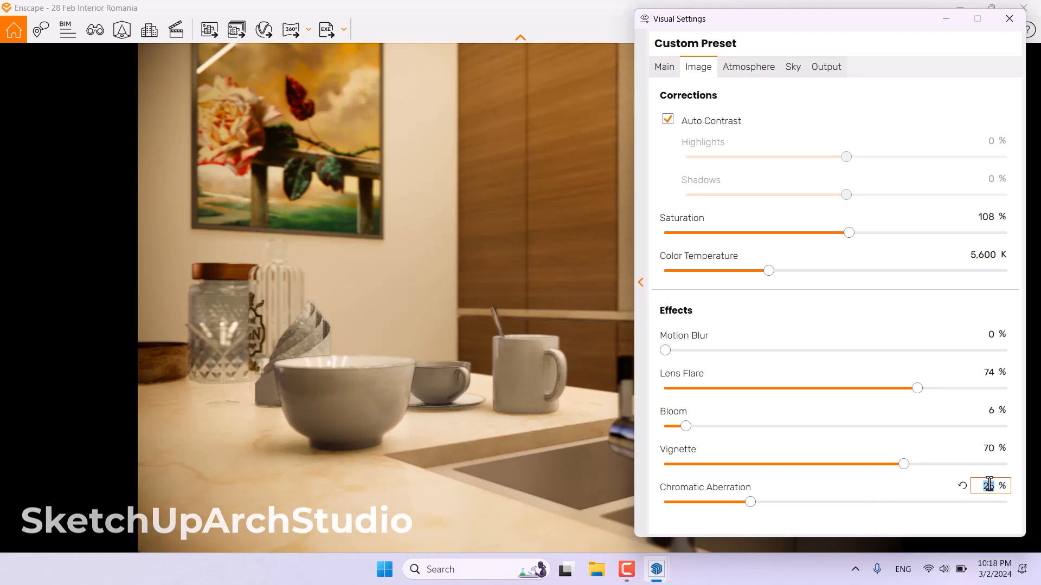
pyautogui.write('8')
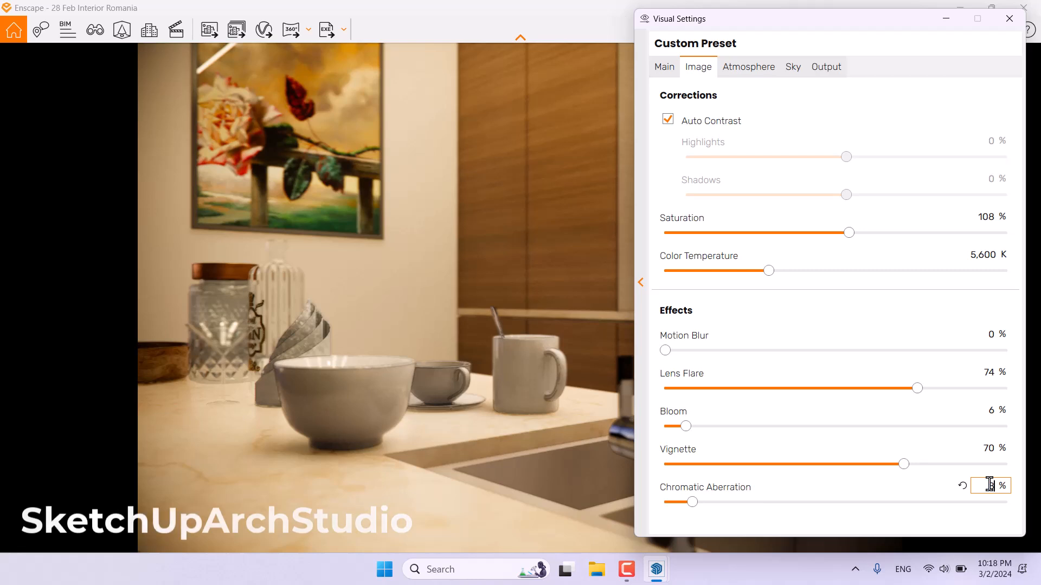
# - In the atmosphere illumination settings, set the night sky brightness to 136% and the shadow sharpness to 0%
pyautogui.click(749, 68)
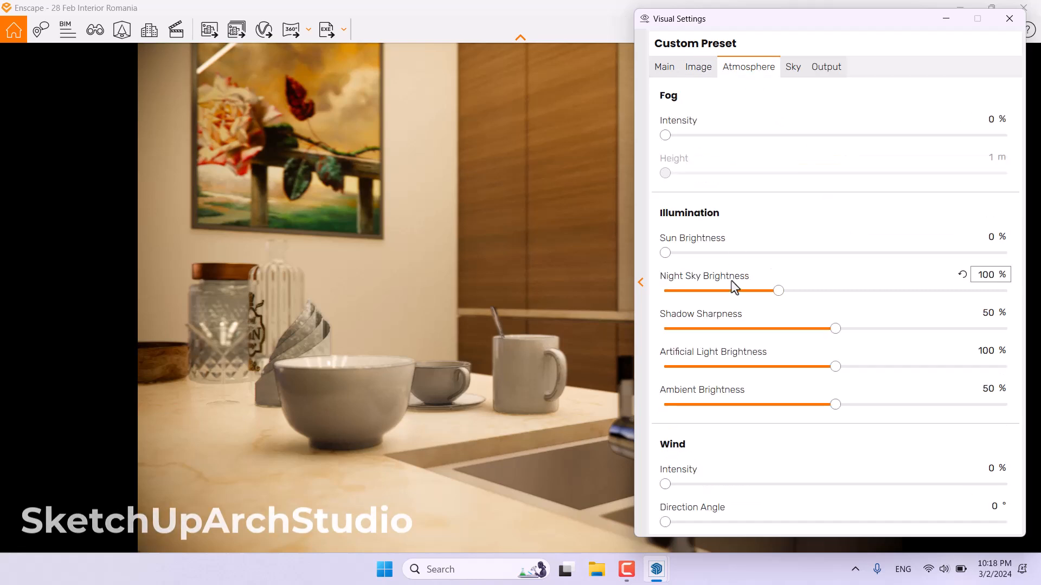
pyautogui.doubleClick(987, 277)
pyautogui.write('5')
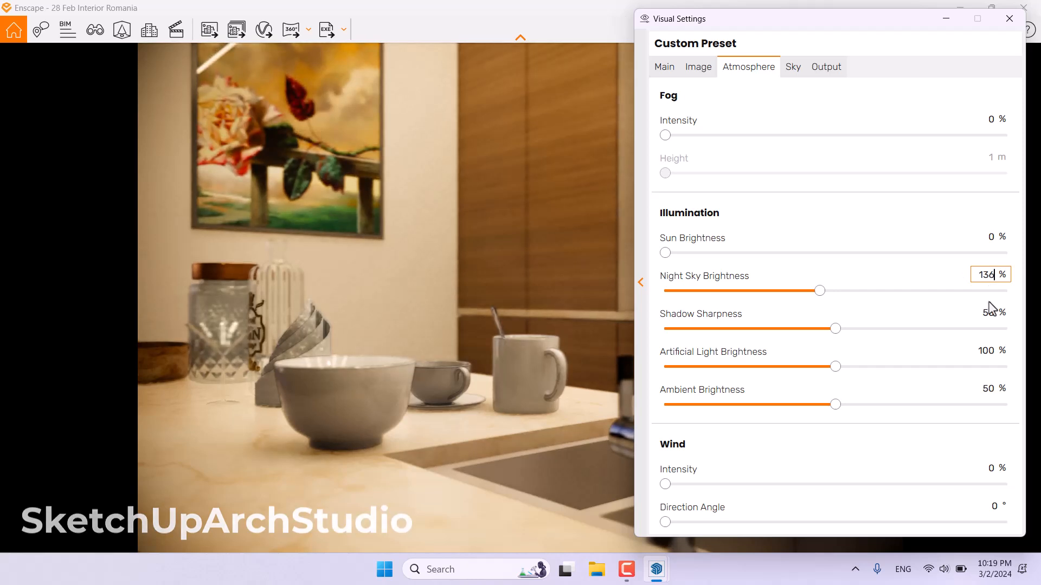
pyautogui.click(989, 319)
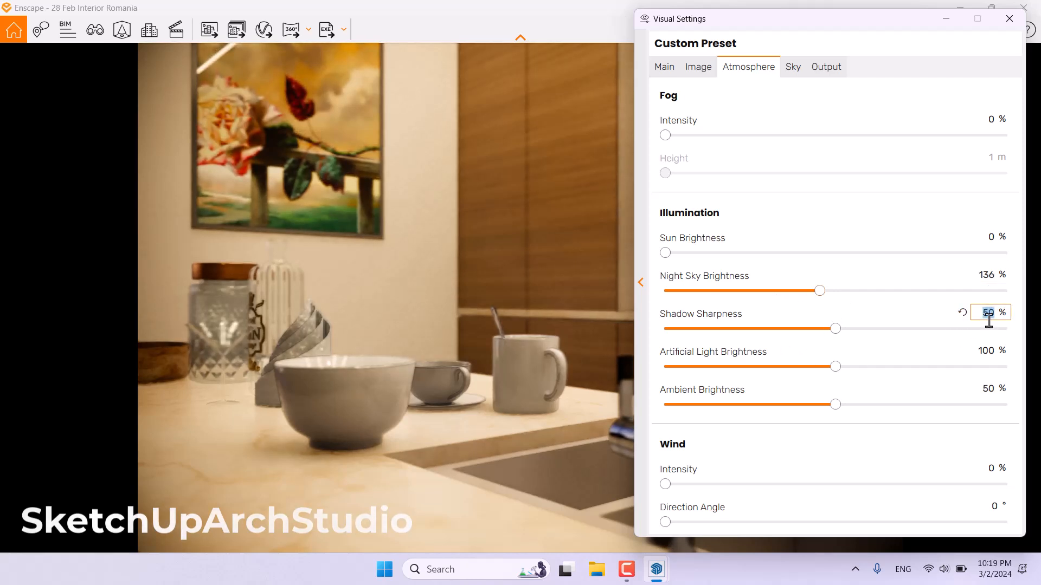
pyautogui.write('0')
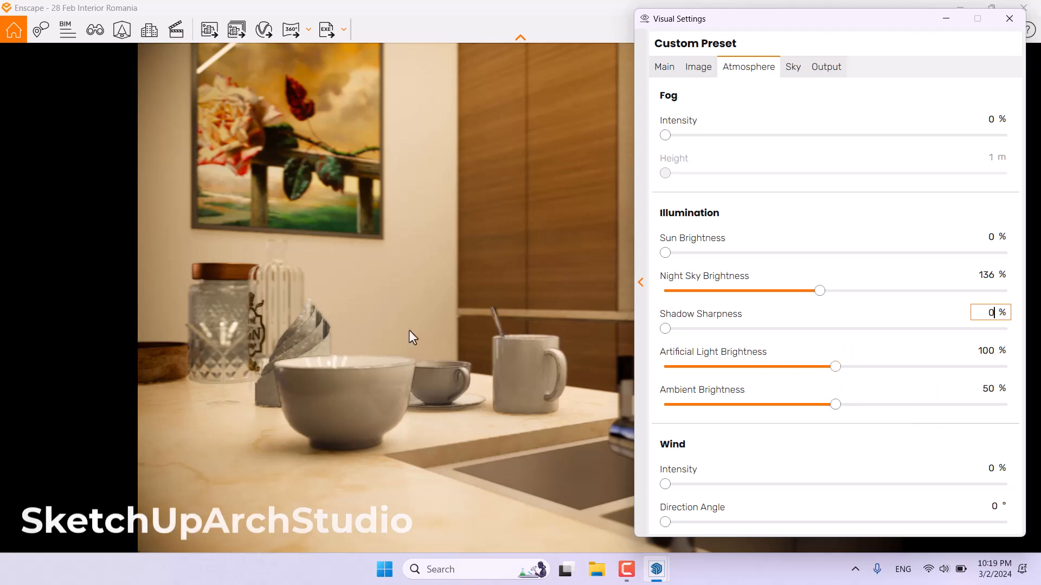
# - Raise the artificial light brightness to 122%
pyautogui.moveTo(840, 366); pyautogui.dragTo(875, 367)
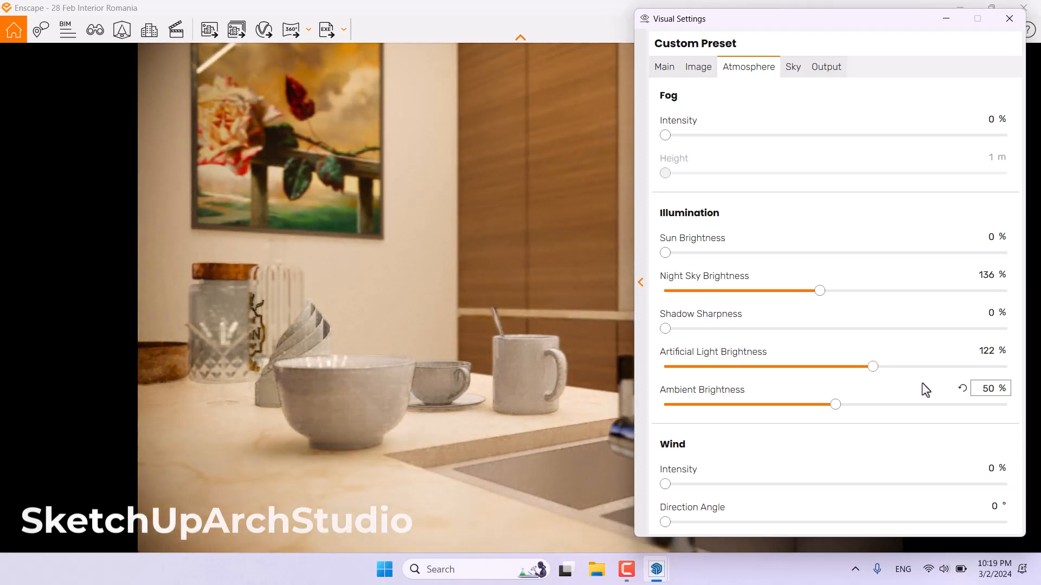
pyautogui.doubleClick(981, 350)
pyautogui.write('1')
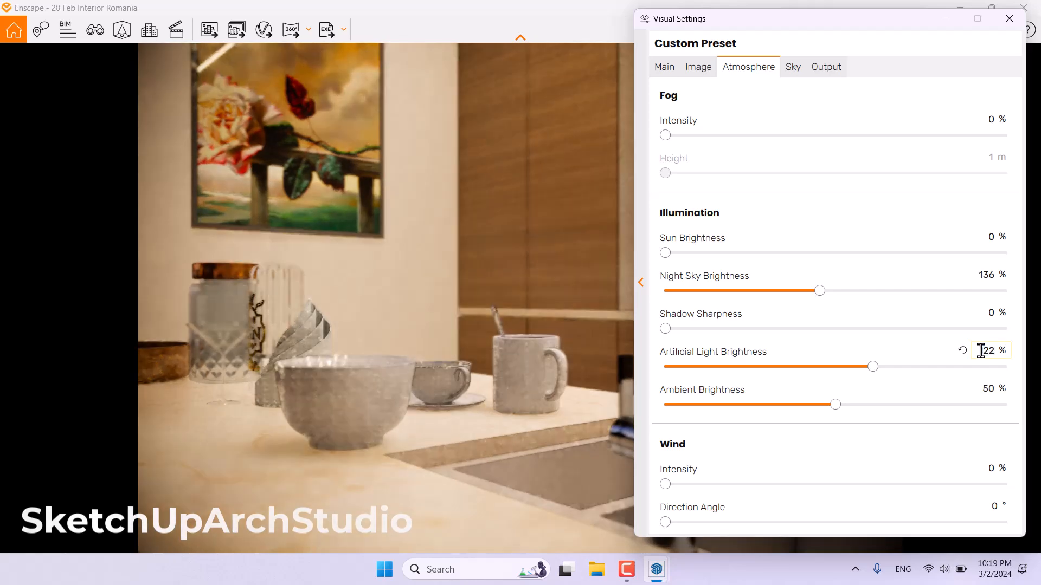
# - Try an ambient brightness of 85%, settle on 40%, and open the sky settings
pyautogui.doubleClick(993, 390)
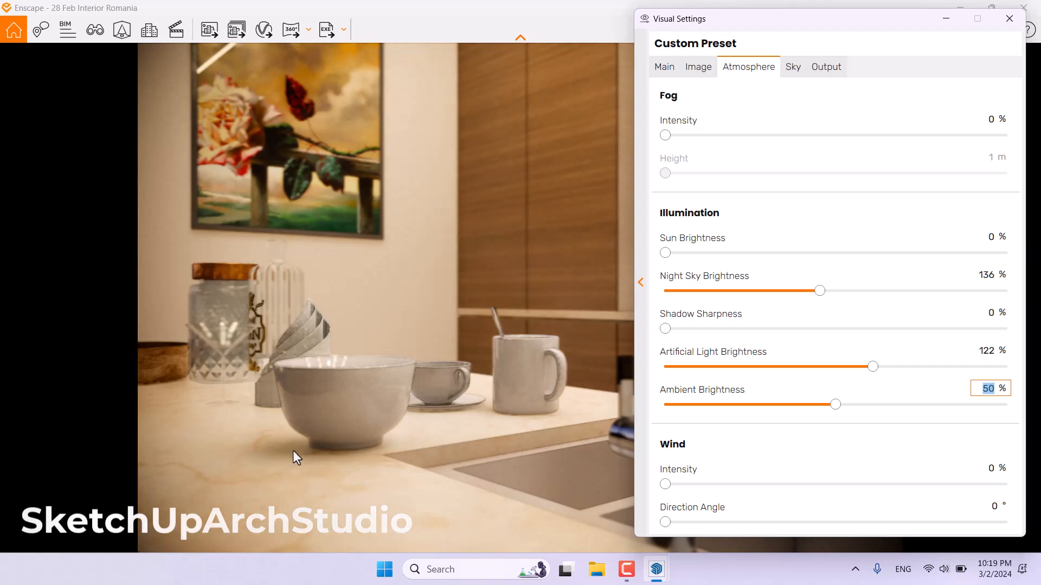
pyautogui.moveTo(836, 405); pyautogui.dragTo(956, 406)
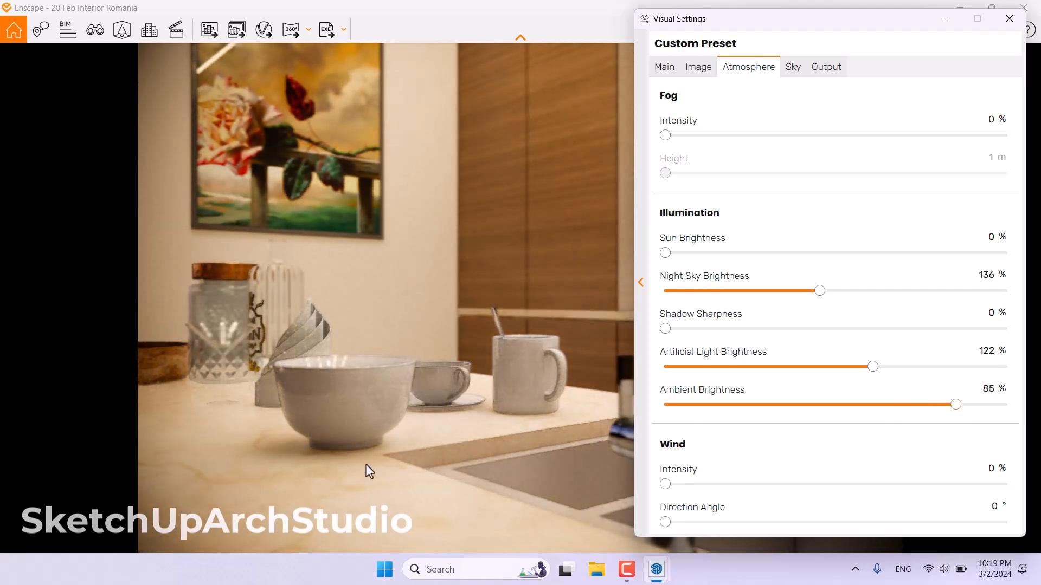
pyautogui.doubleClick(986, 389)
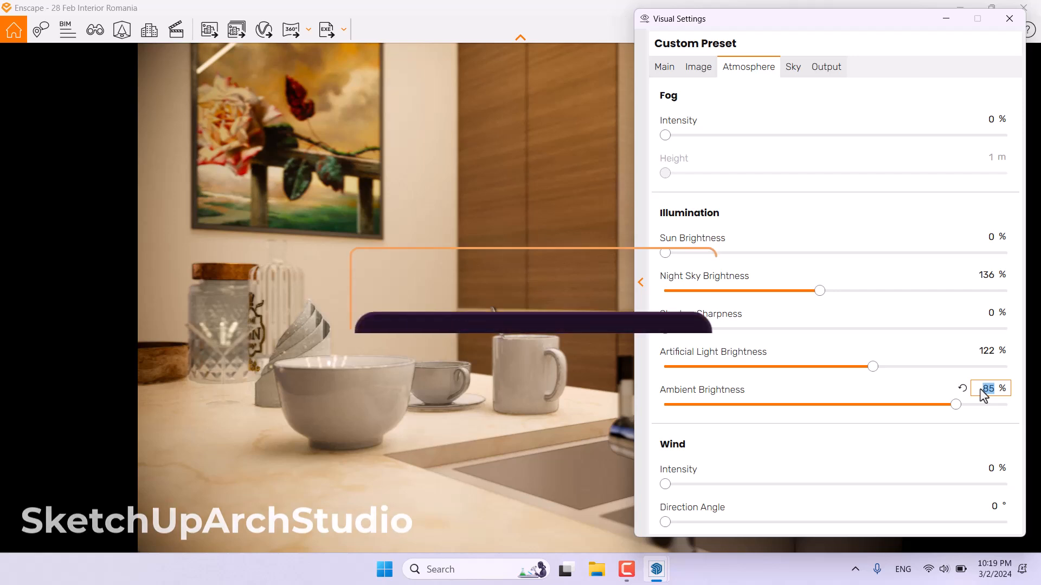
pyautogui.write('40')
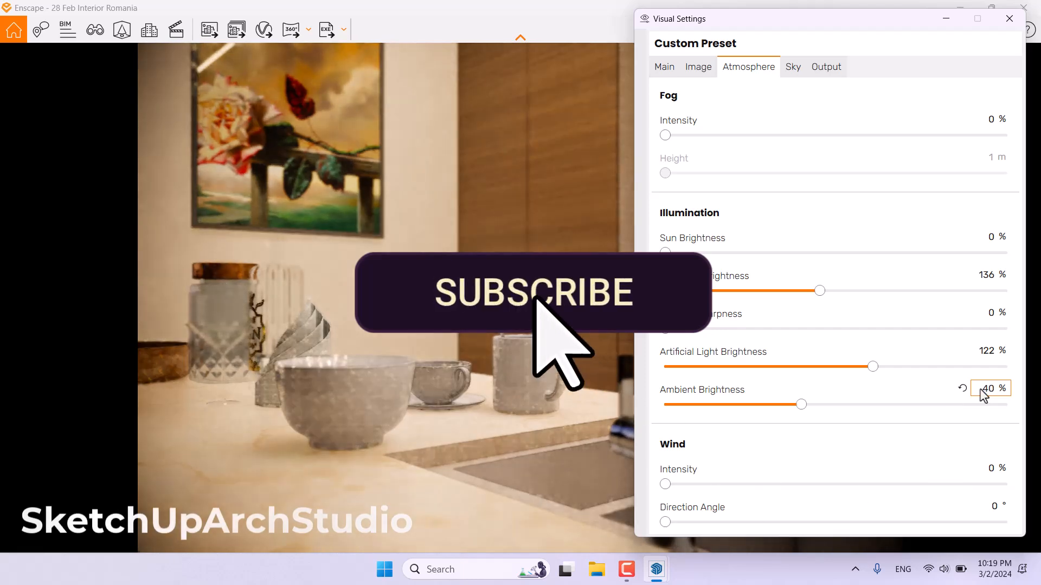
pyautogui.click(808, 72)
pyautogui.click(800, 74)
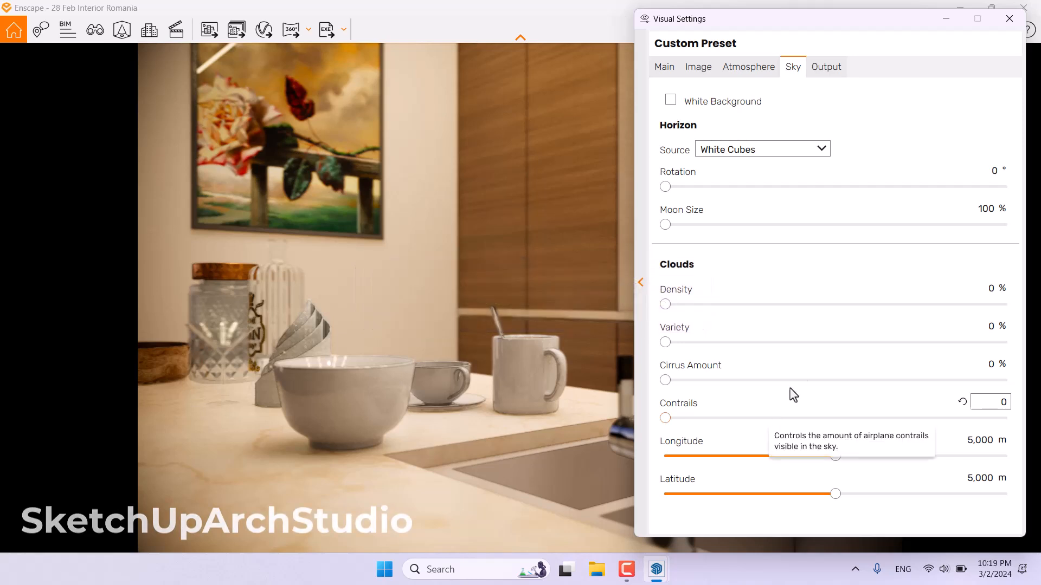
# - Set the sky's cloud density to 88%, the variety to 78% and the cirrus amount to 68%
pyautogui.click(990, 289)
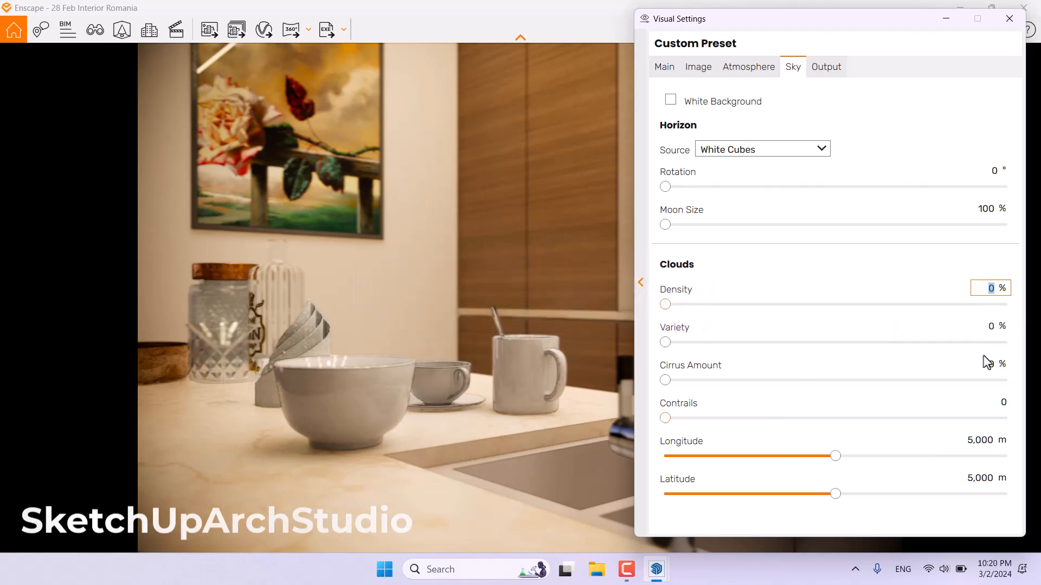
pyautogui.write('88')
pyautogui.click(994, 332)
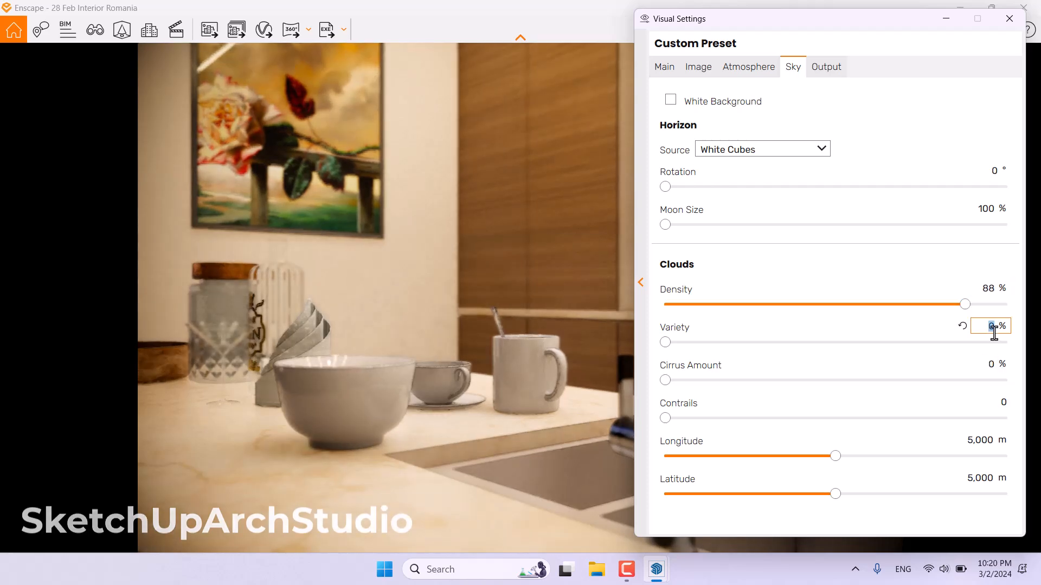
pyautogui.write('78')
pyautogui.click(989, 368)
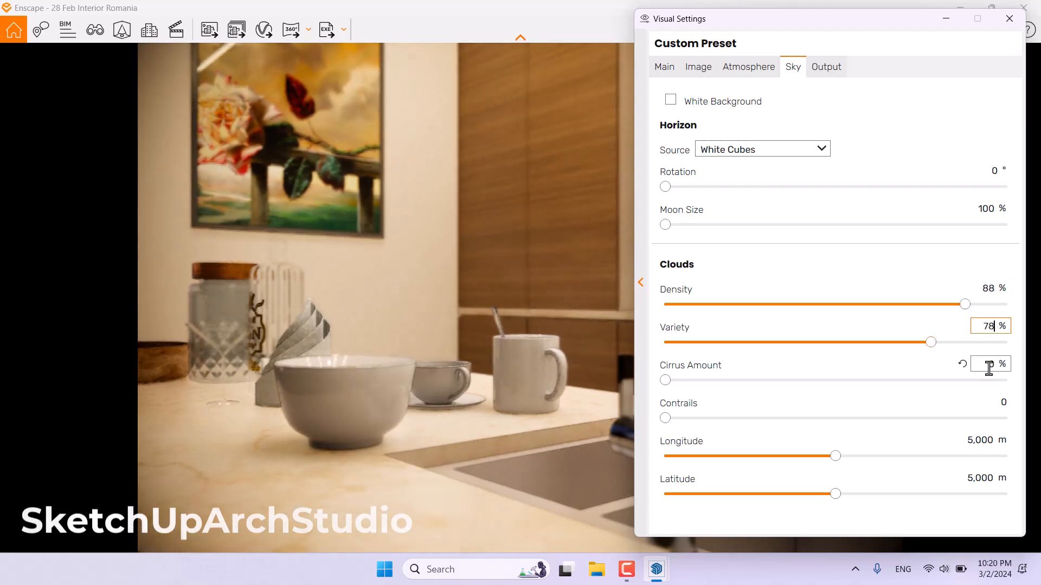
pyautogui.write('68')
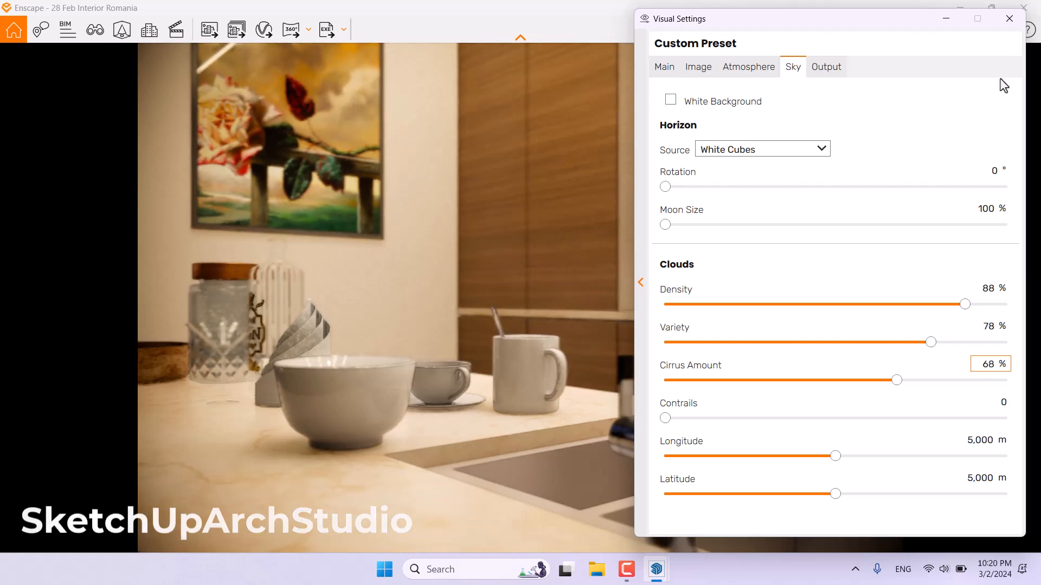
# - Raise the rendering quality to Ultra, set the camera exposure to 51% and close the visual settings
pyautogui.click(840, 67)
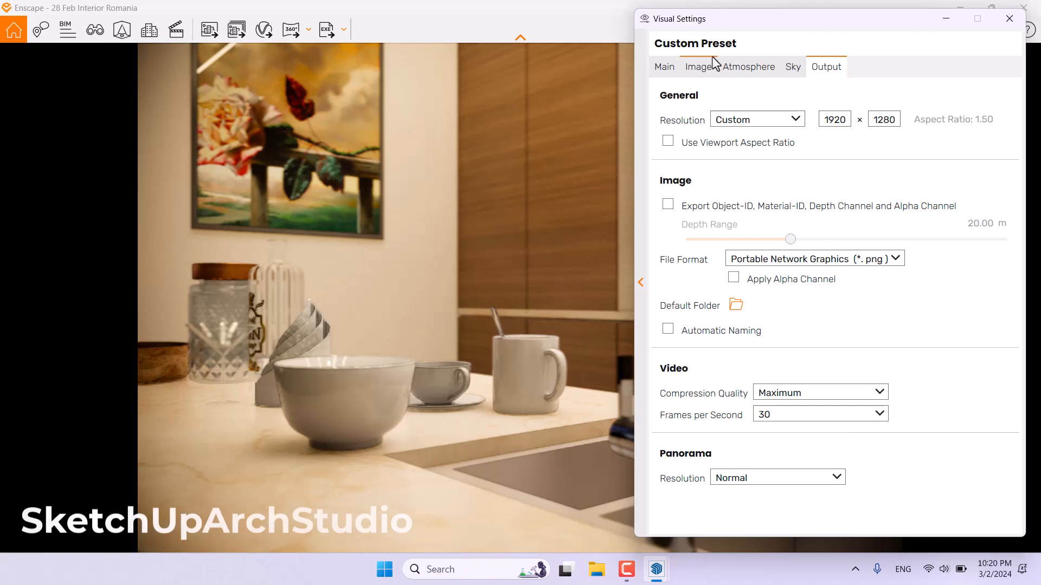
pyautogui.click(667, 67)
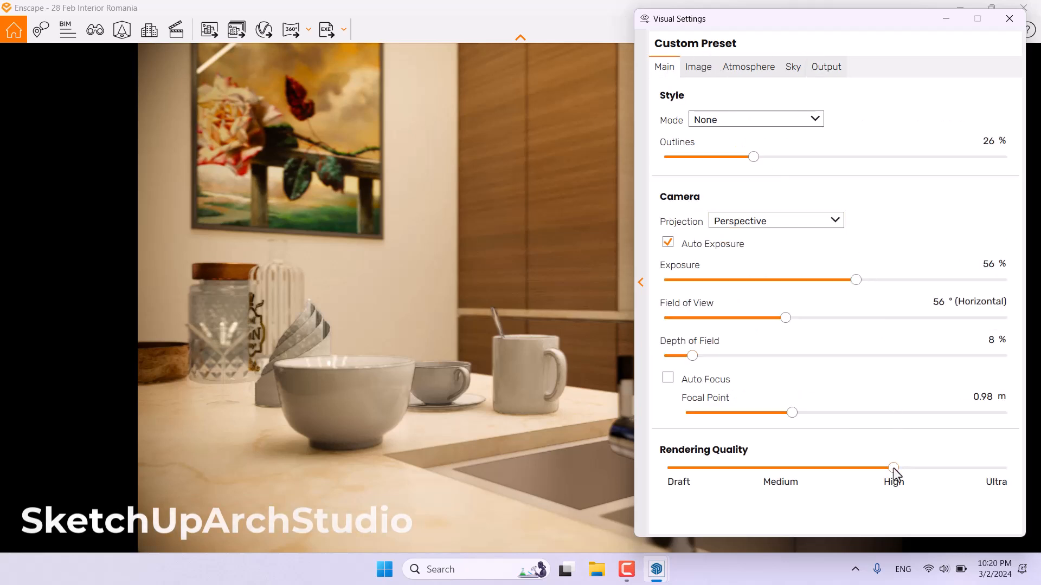
pyautogui.moveTo(893, 468); pyautogui.dragTo(1003, 470)
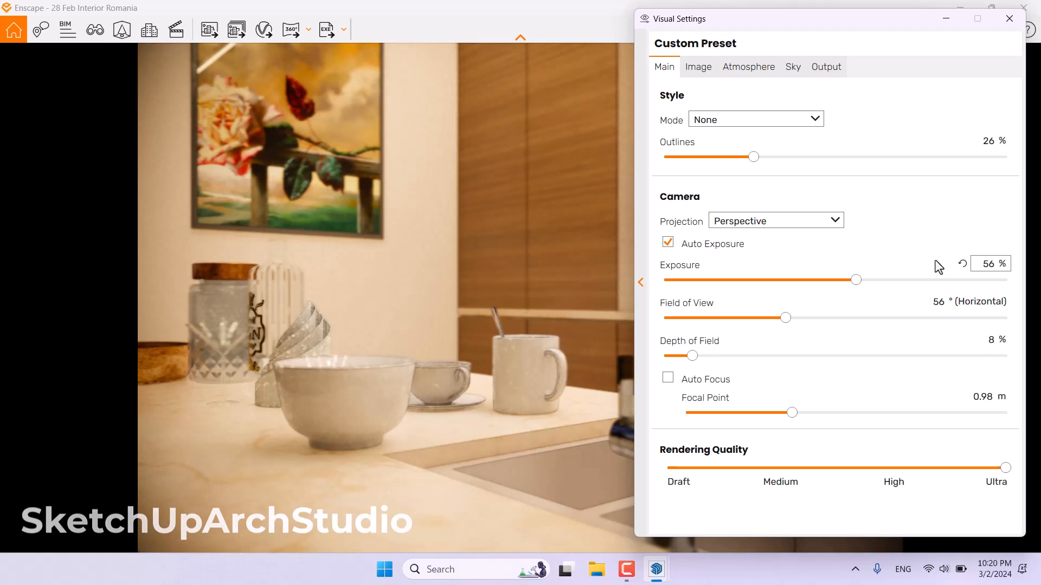
pyautogui.click(963, 264)
pyautogui.doubleClick(986, 264)
pyautogui.press('Return')
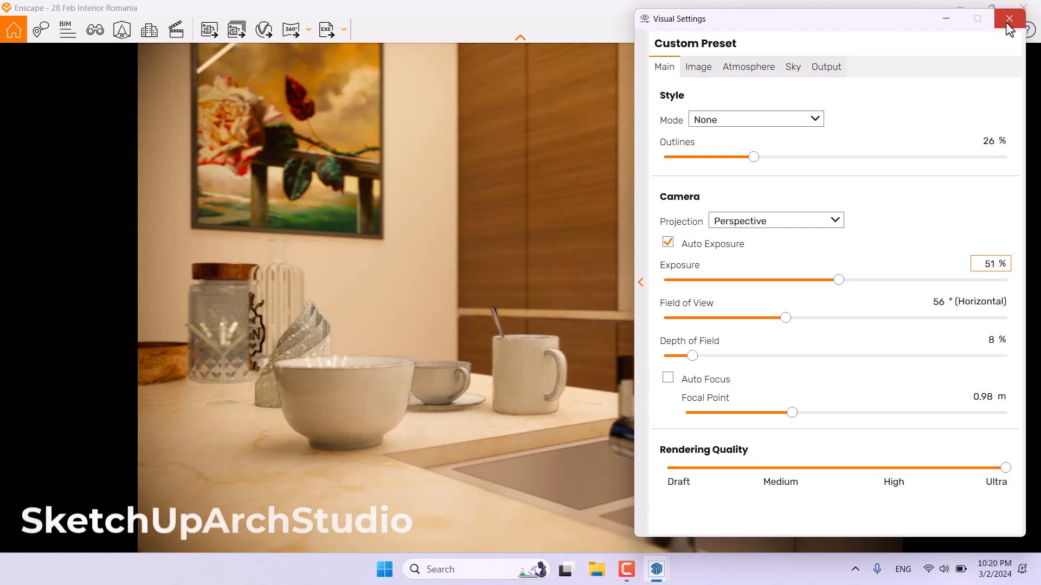
pyautogui.click(1008, 23)
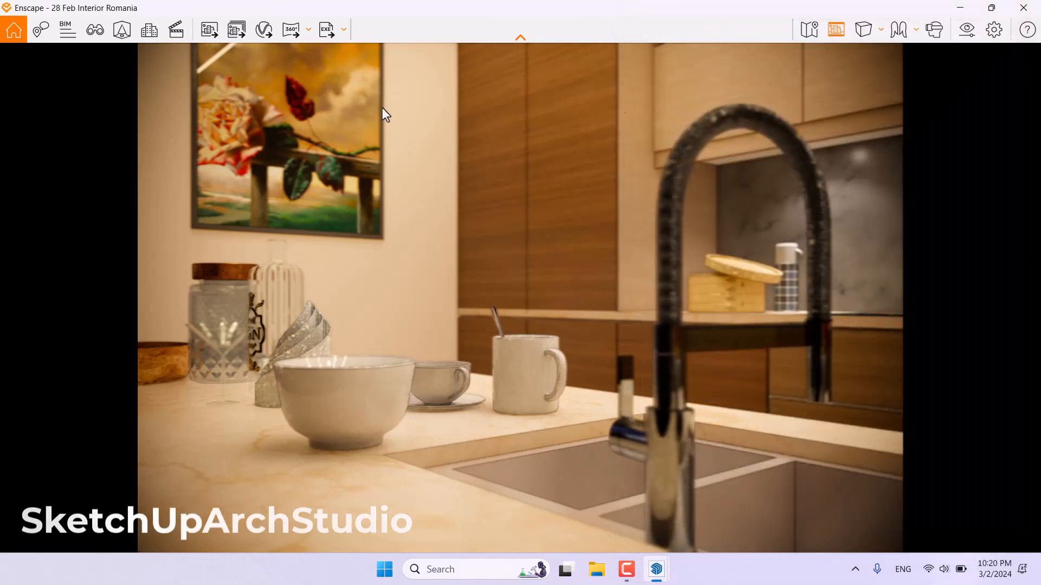
# - Rotate the bottle behind the bowl about its vertical axis until its gin label faces the camera, and apply the change
pyautogui.click(126, 34)
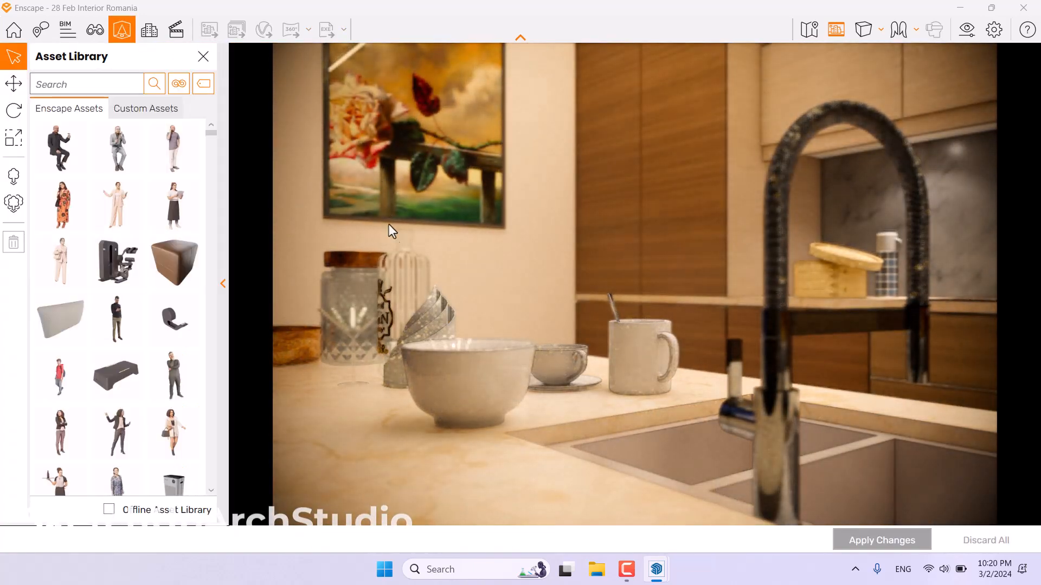
pyautogui.click(398, 258)
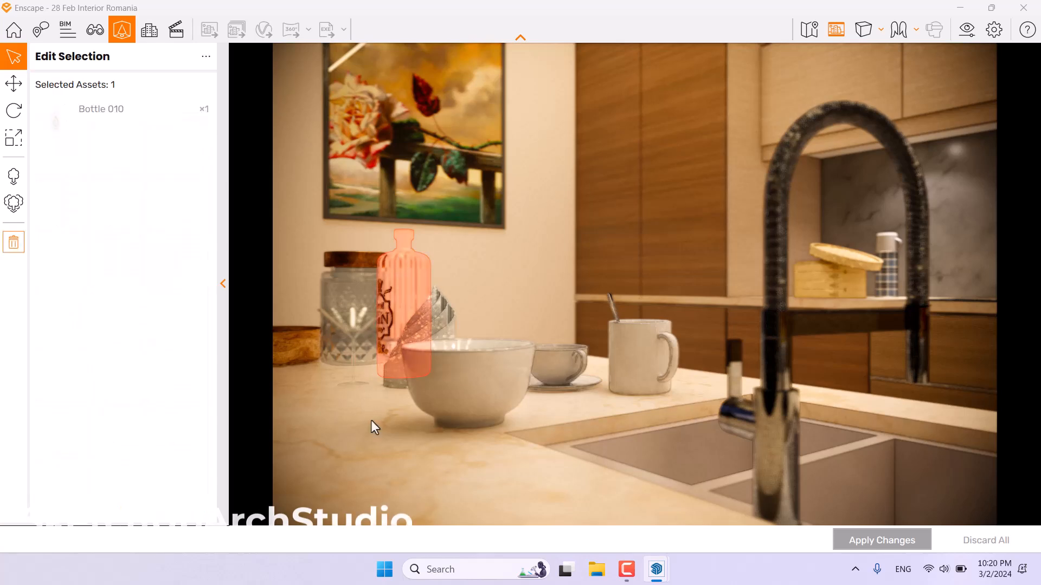
pyautogui.click(13, 110)
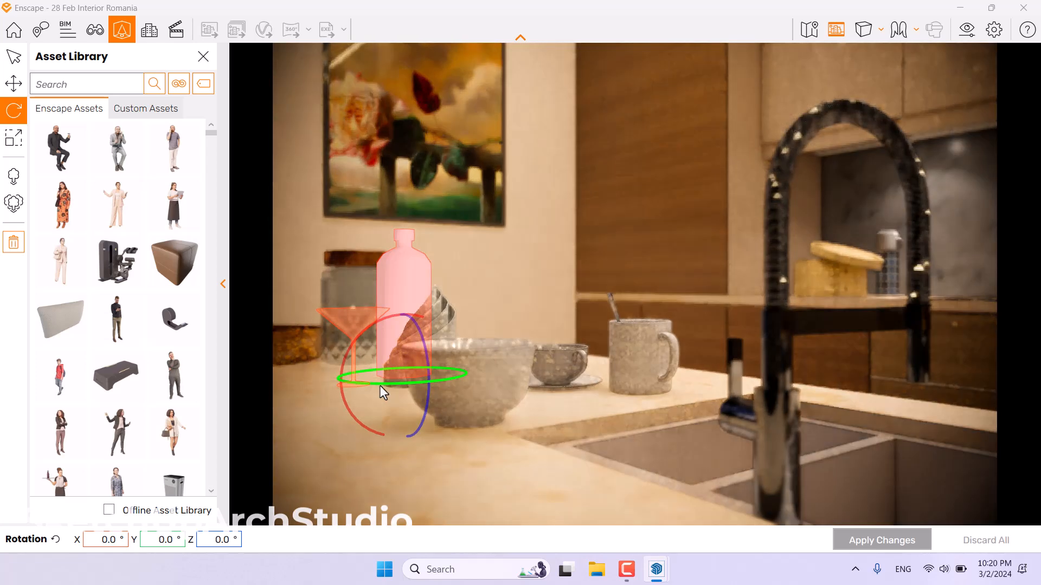
pyautogui.moveTo(379, 385); pyautogui.dragTo(492, 442)
pyautogui.click(887, 541)
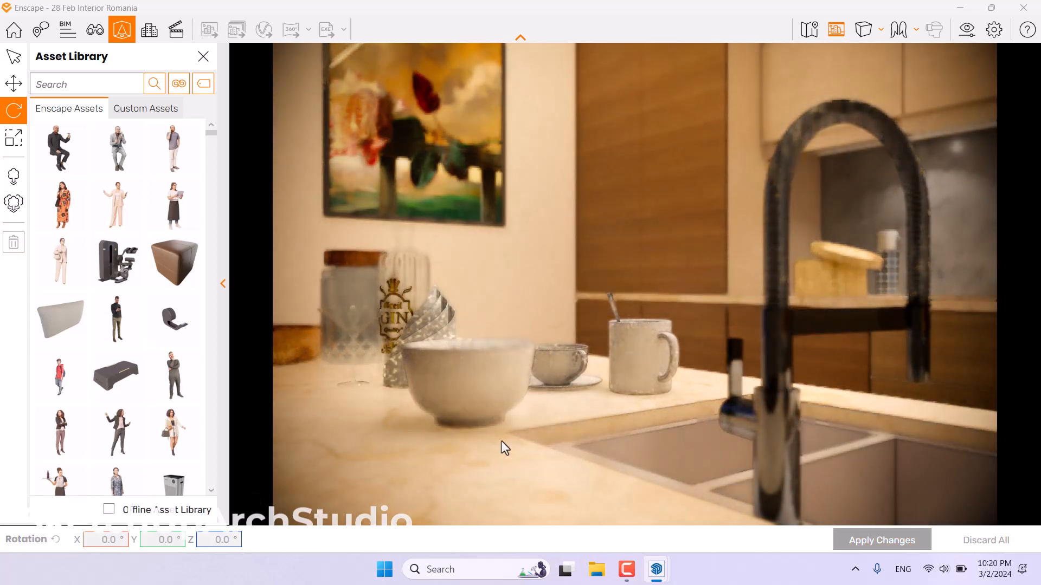
# - Move the martini glass along the counter toward the bottle, to about X 1.869 and Z -6.702, apply the change and leave asset editing
pyautogui.click(347, 339)
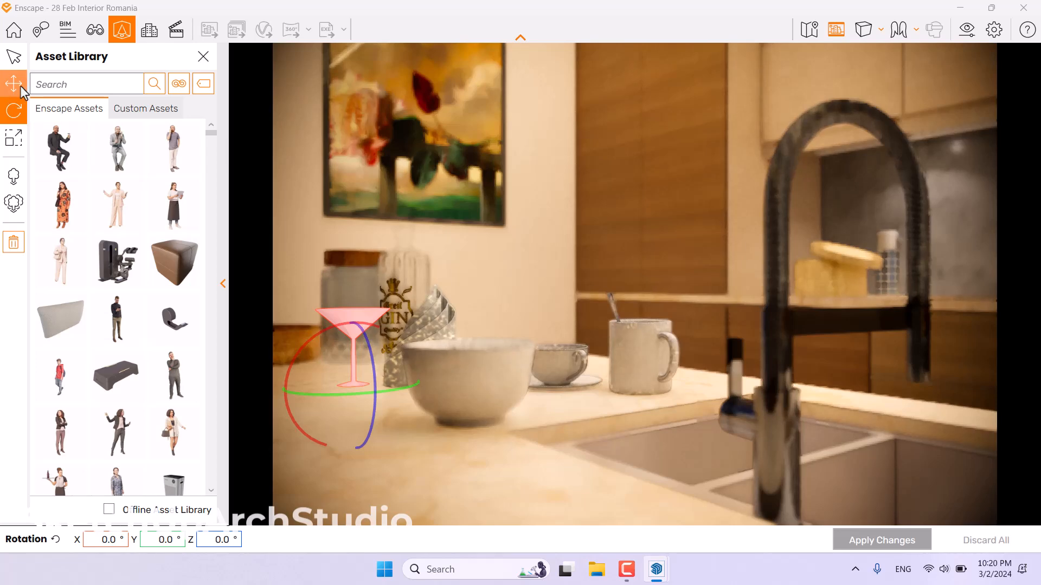
pyautogui.click(14, 83)
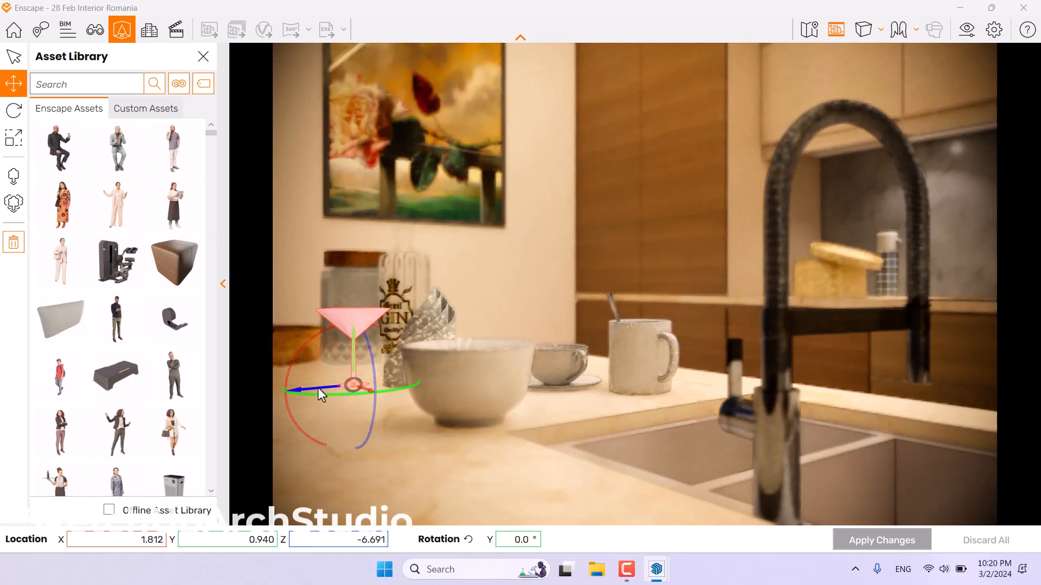
pyautogui.moveTo(318, 389); pyautogui.dragTo(391, 395)
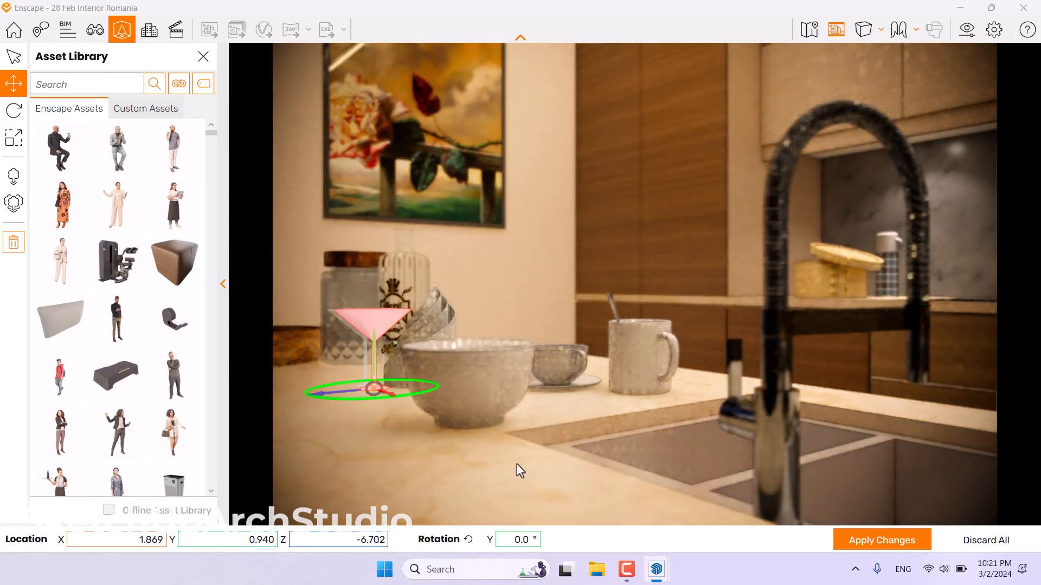
pyautogui.click(841, 539)
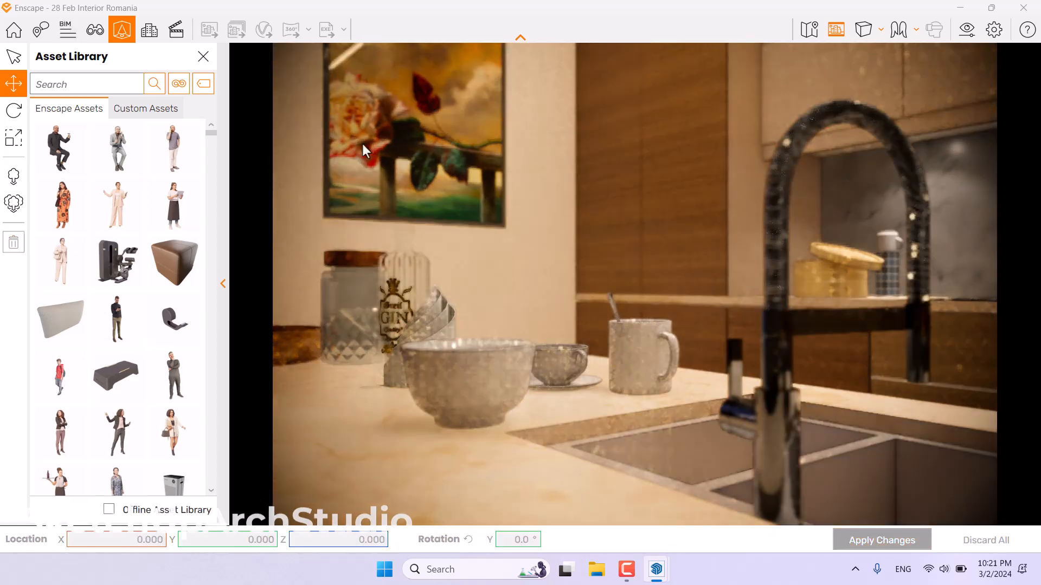
pyautogui.click(210, 62)
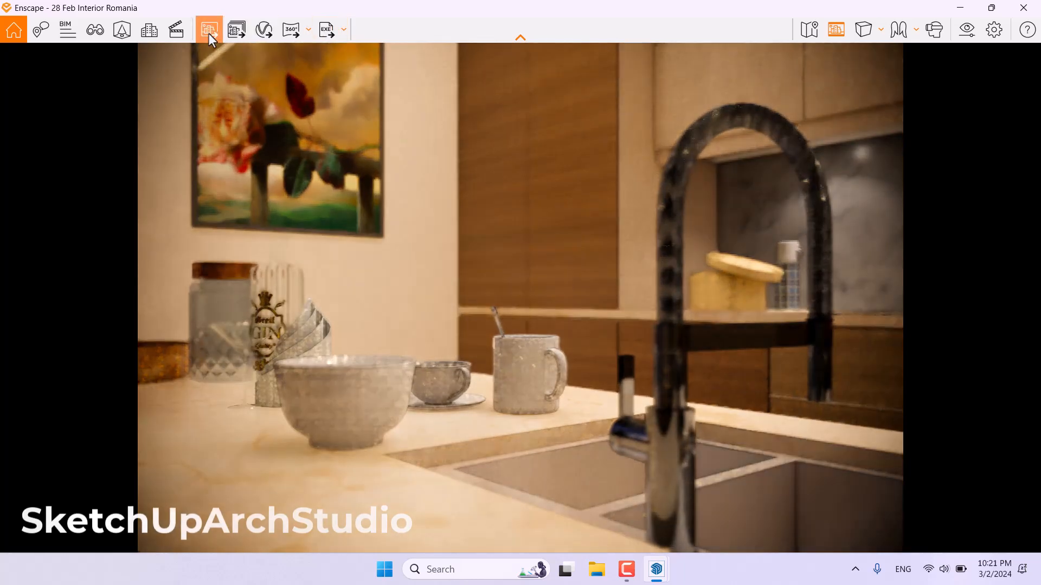
# - Export the view as a PNG image named "Artistic Render 001" to the Desktop
pyautogui.click(209, 34)
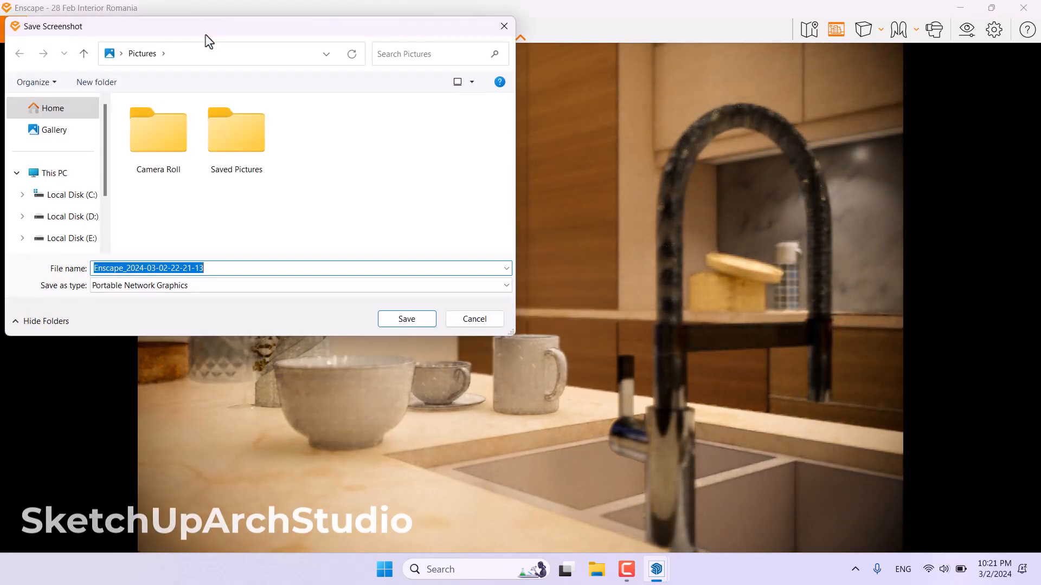
pyautogui.click(121, 53)
pyautogui.click(141, 118)
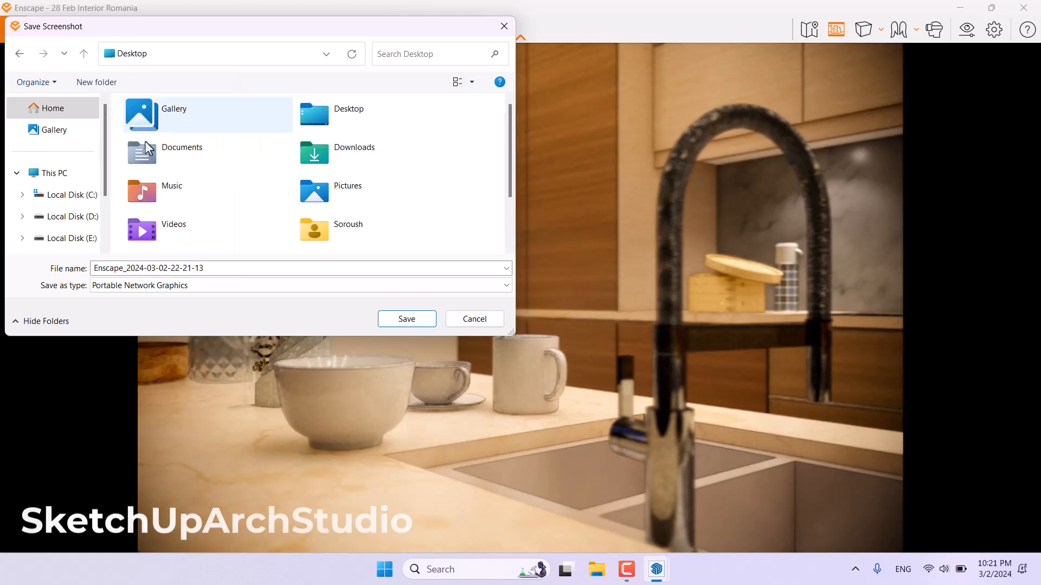
pyautogui.scroll(-2, 214, 193)
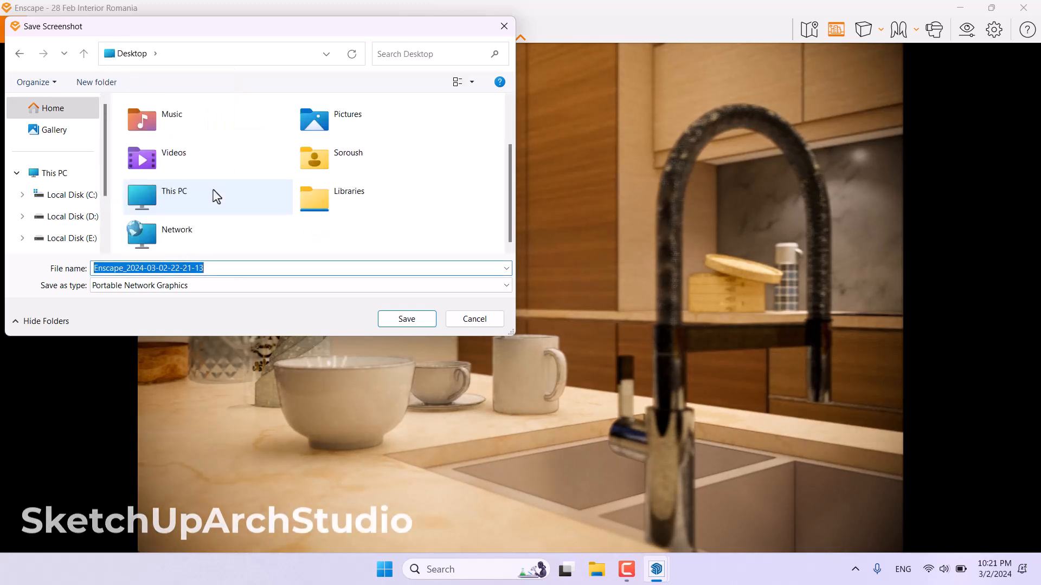
pyautogui.write('Ar')
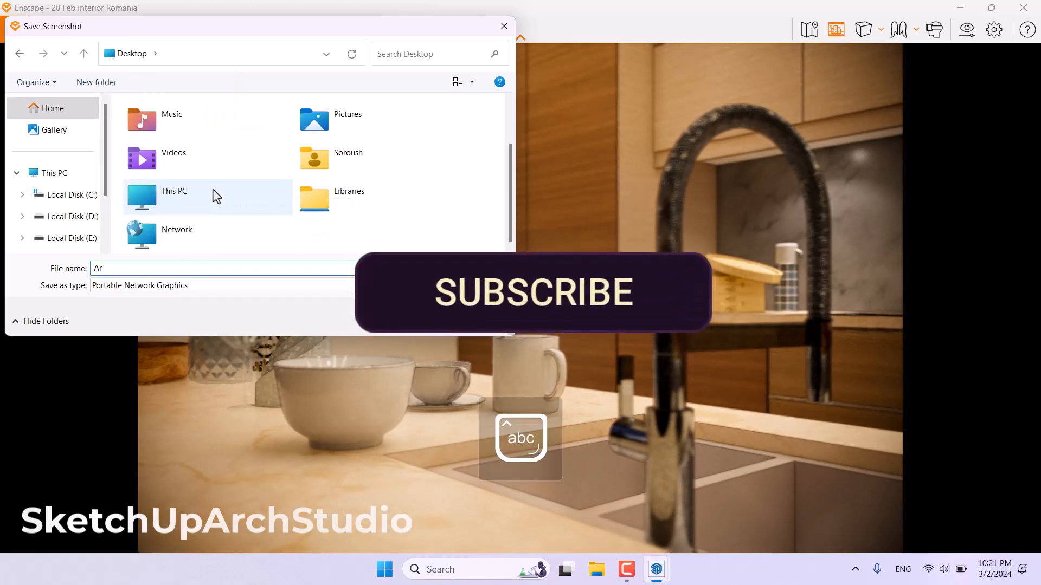
pyautogui.write('tistic Render ')
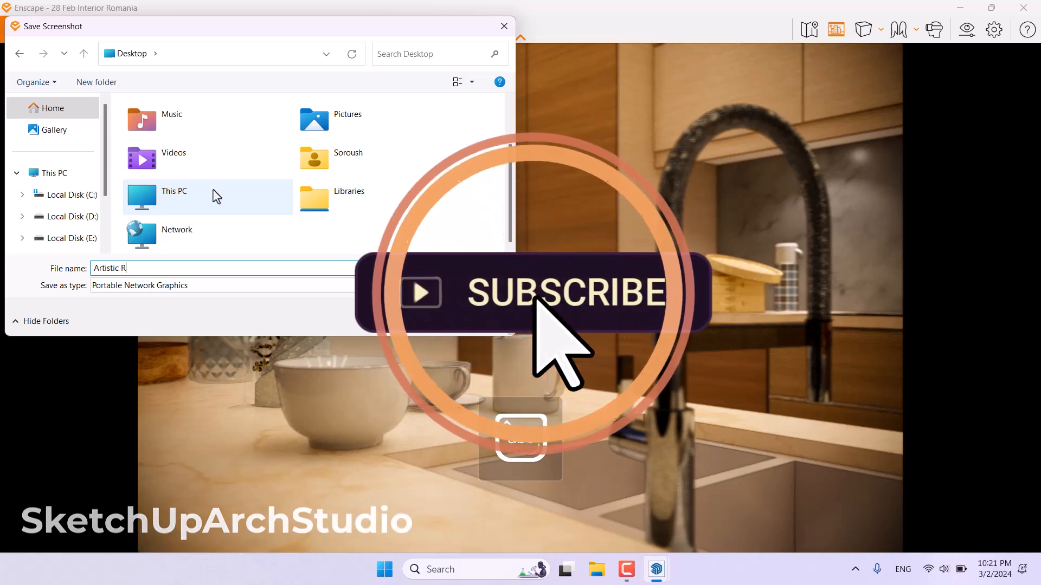
pyautogui.write('001')
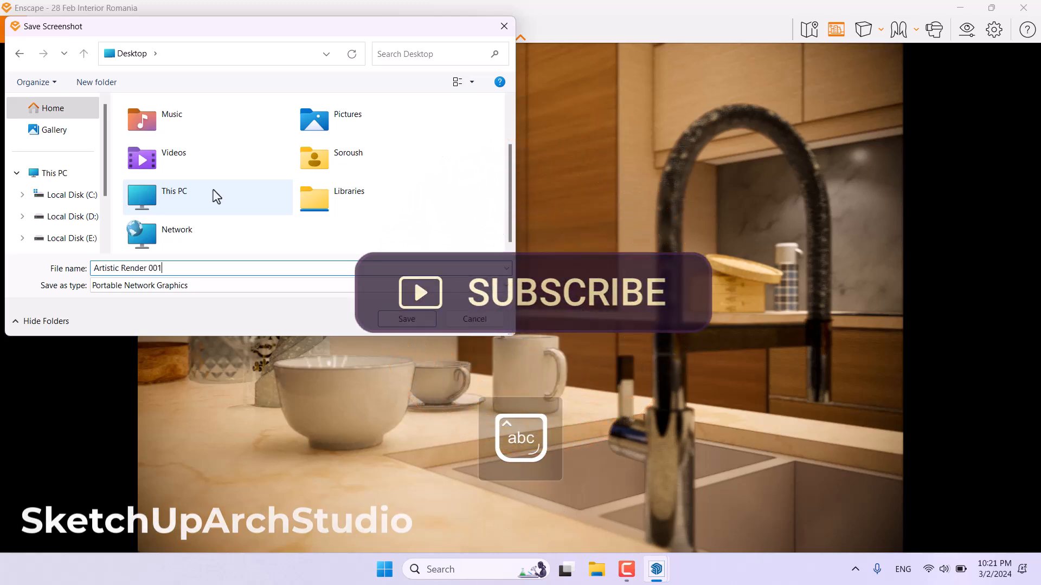
pyautogui.click(406, 318)
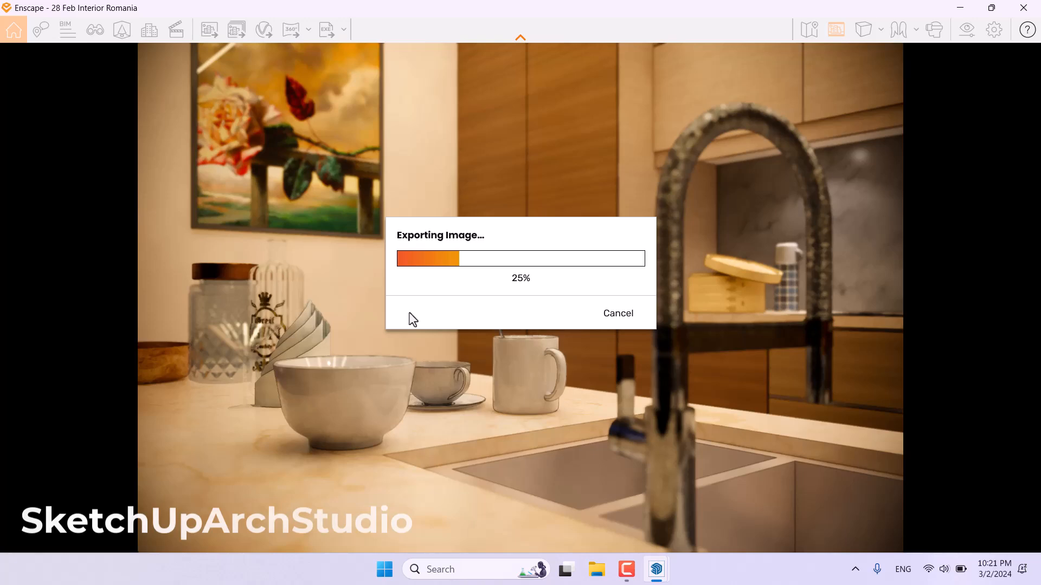
# - Open the exported image "Artistic Render 001" from the desktop to view the finished render
pyautogui.click(626, 569)
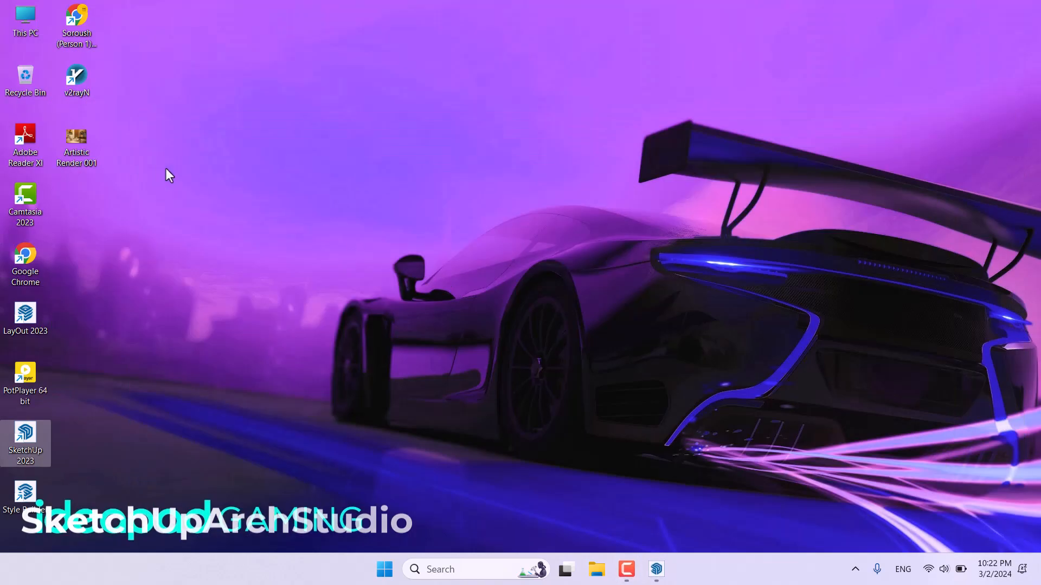
pyautogui.doubleClick(84, 142)
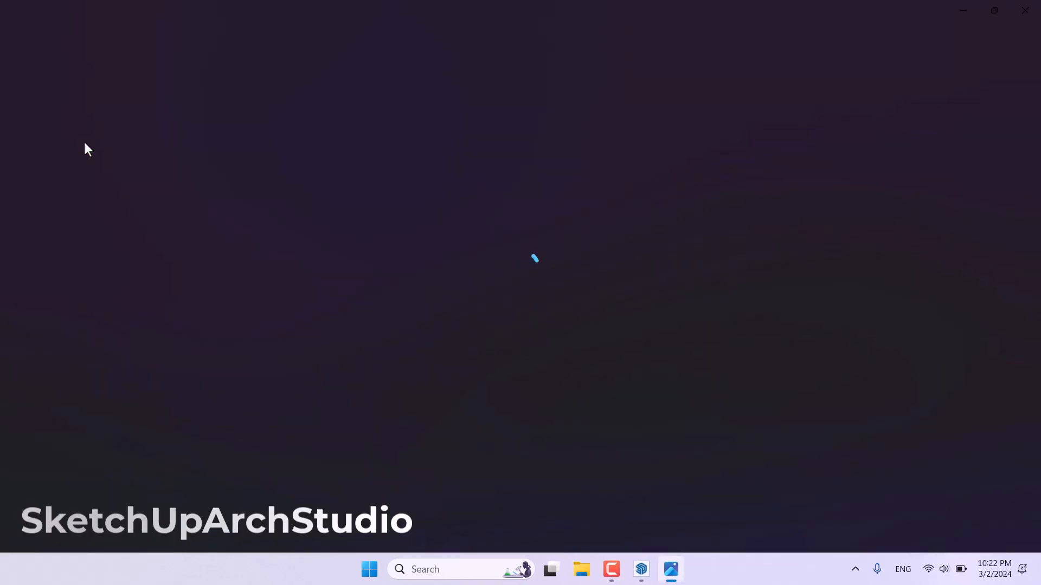